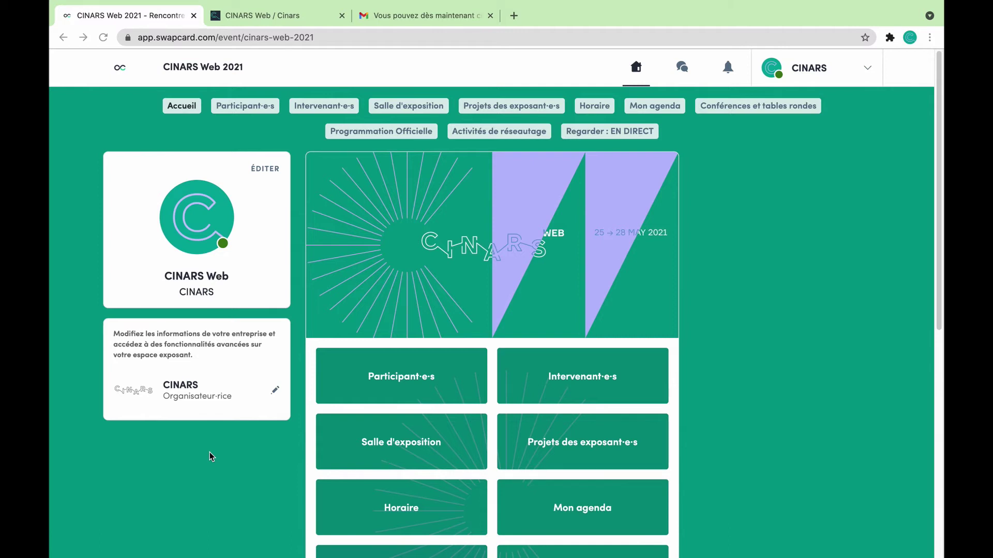
Look over the banner and section tiles on the CINARS Web 2021 event home page.
scroll(210, 454, down, 2)
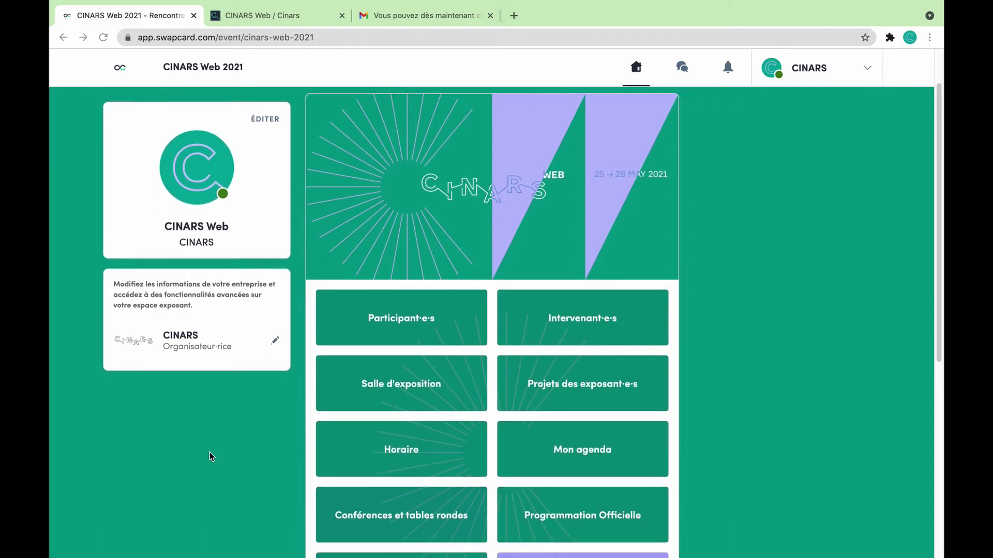
scroll(210, 452, down, 3)
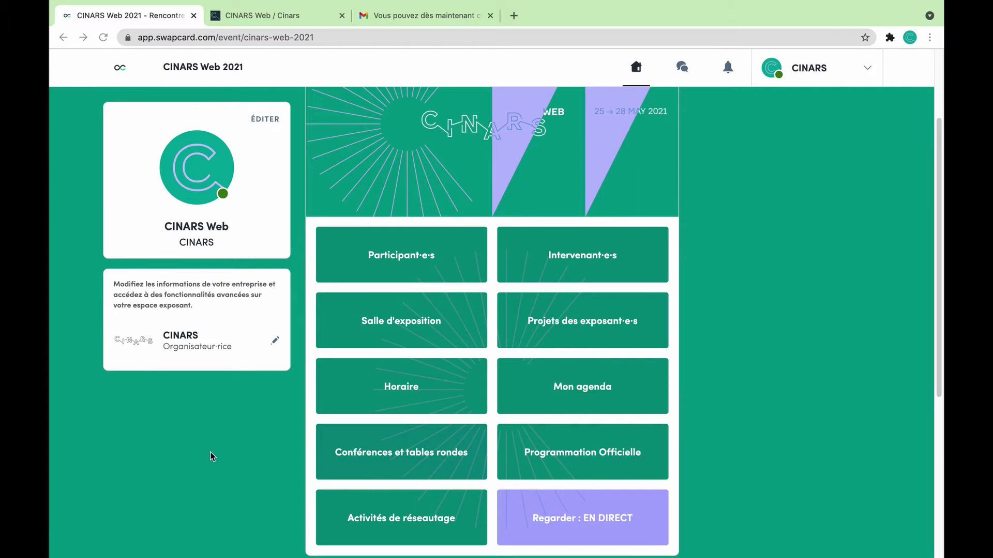
scroll(212, 457, up, 2)
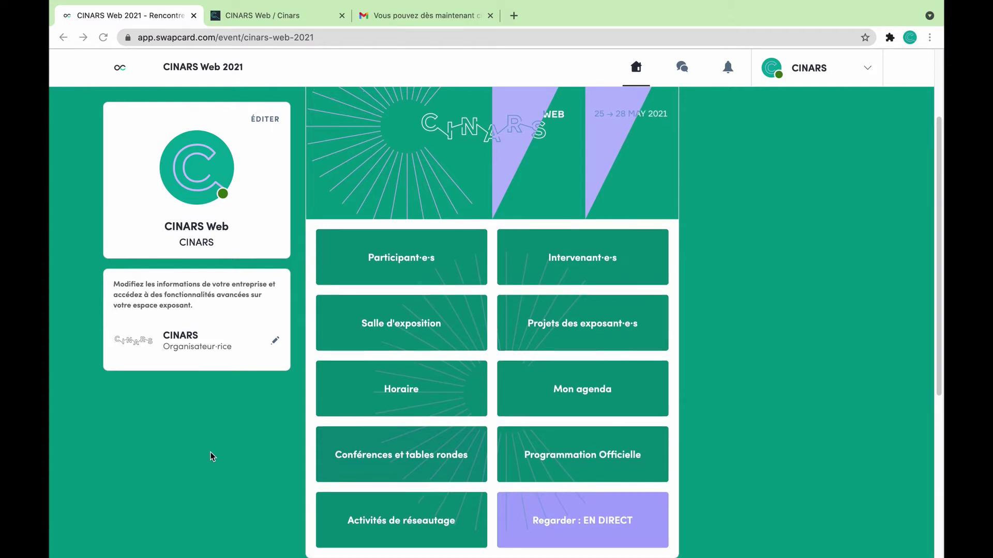
scroll(212, 456, up, 2)
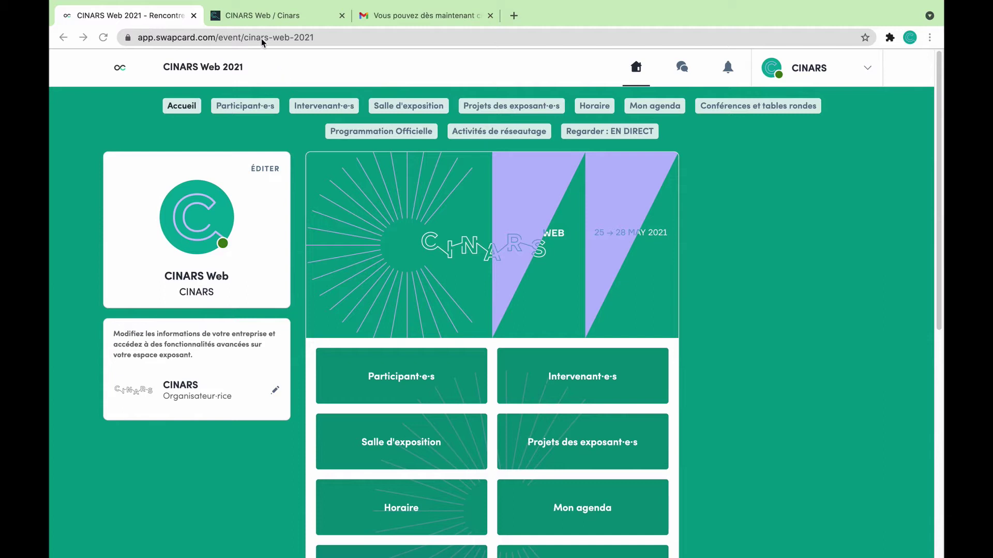
View the CINARS Web website's home page and return to the Swapcard event page.
click(258, 15)
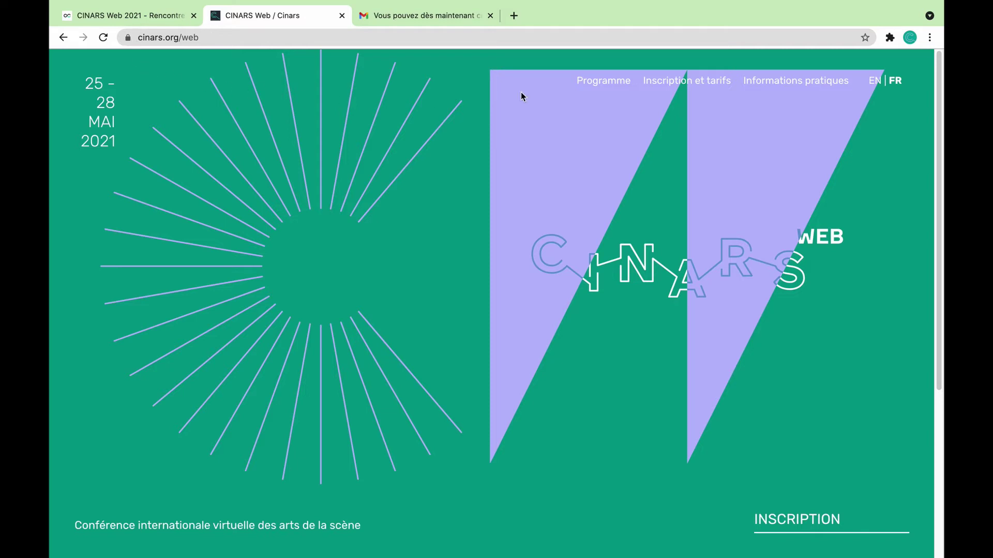
mouse_move(788, 81)
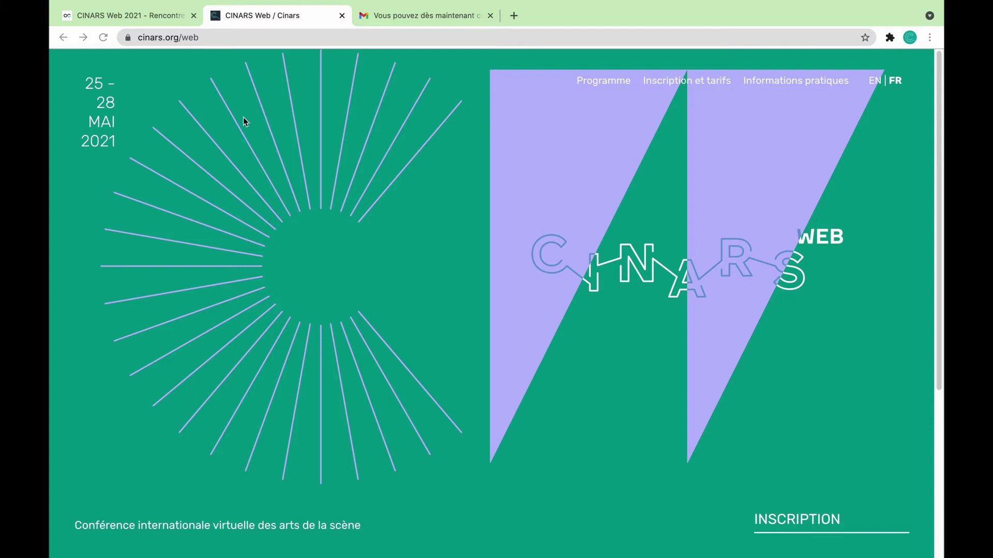
click(155, 15)
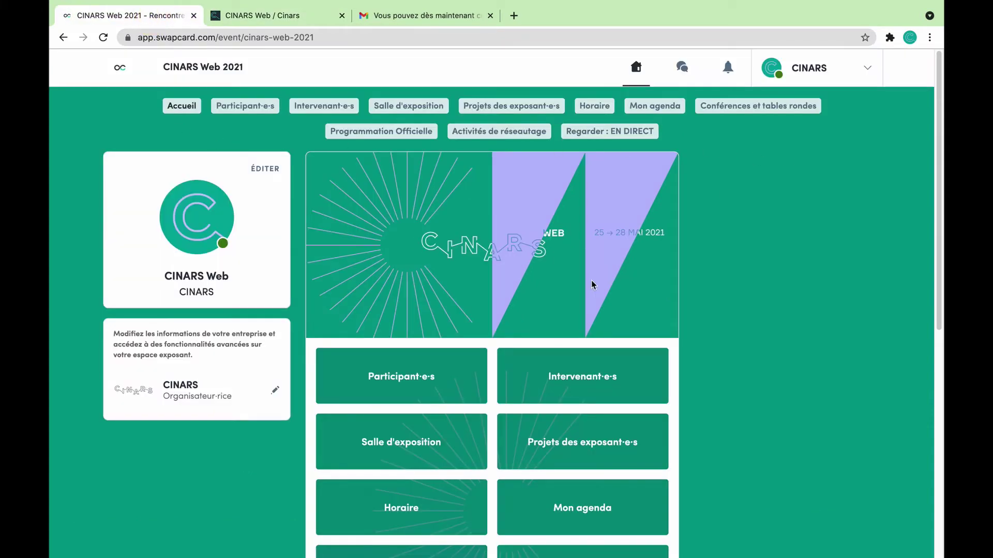
Switch to Gmail and view the CINARS Web 2021 invitation message about creating an account.
mouse_move(145, 5)
click(406, 19)
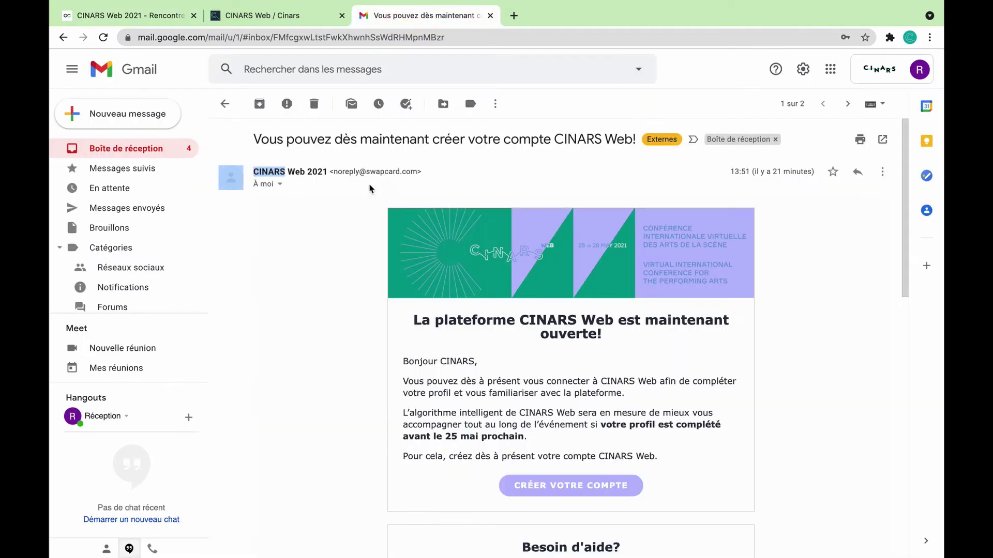
click(355, 239)
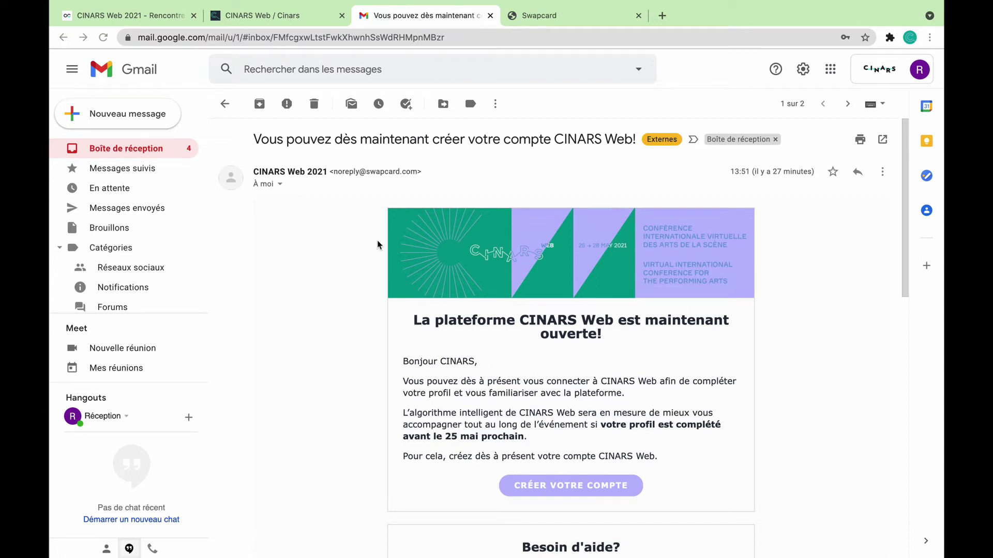
View the Swapcard login page, check the Connexion link on the CINARS website, and return to the login page.
click(562, 16)
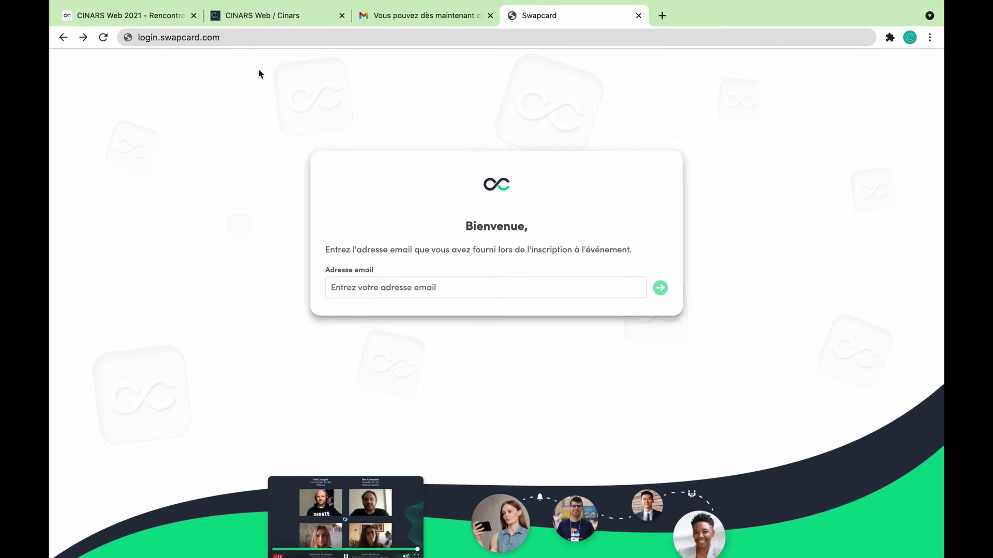
click(278, 22)
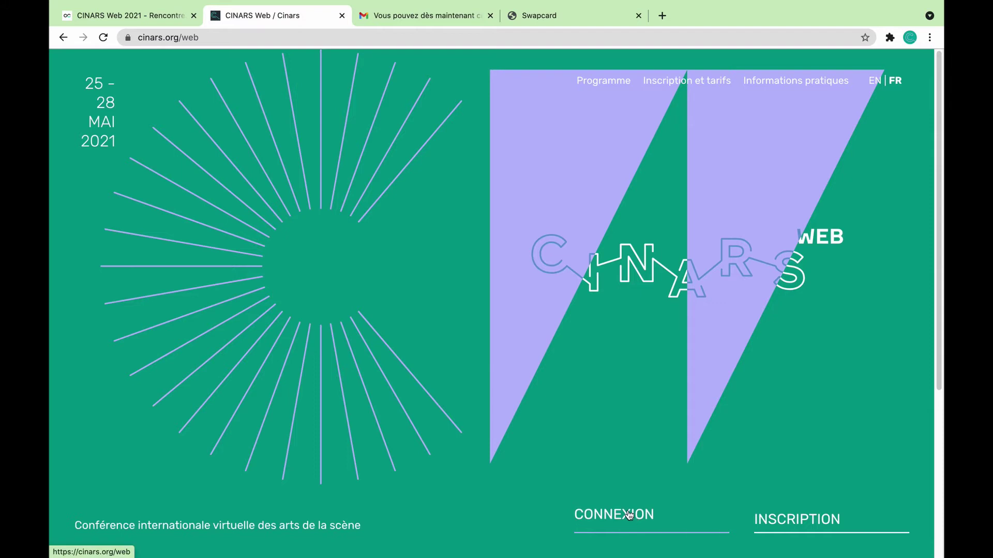
click(515, 10)
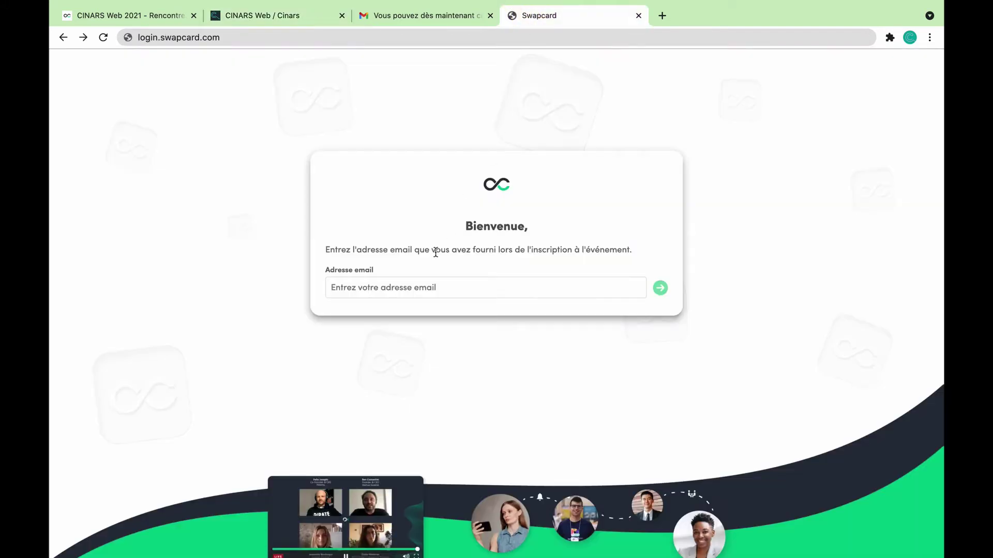
Sign in with the account's e-mail address and saved password, and open the CINARS Web 2021 event.
click(414, 284)
click(402, 317)
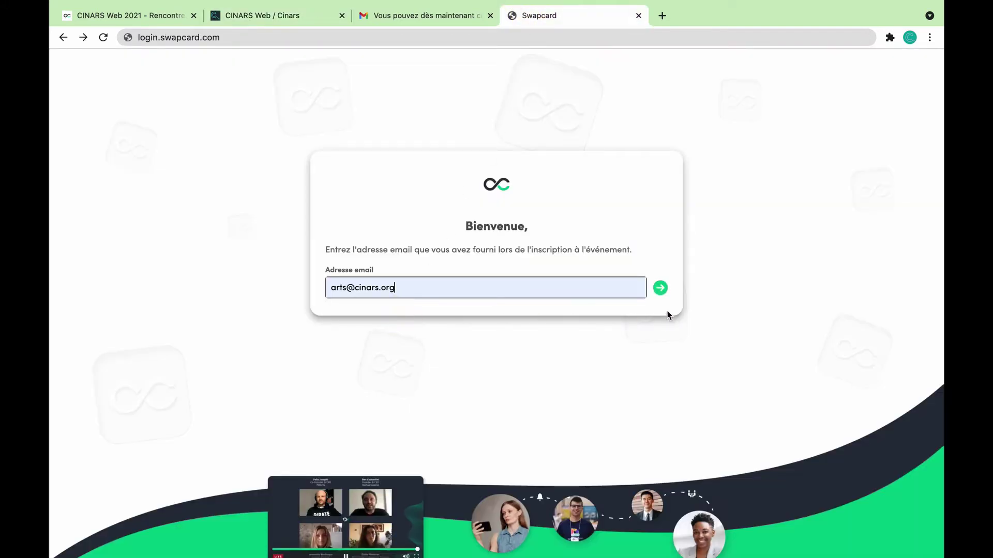
click(660, 288)
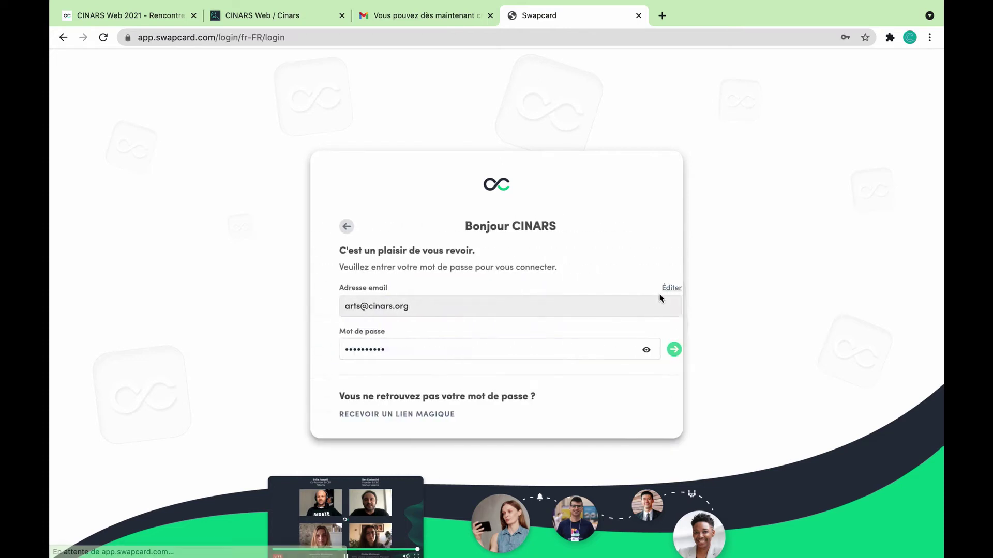
click(660, 350)
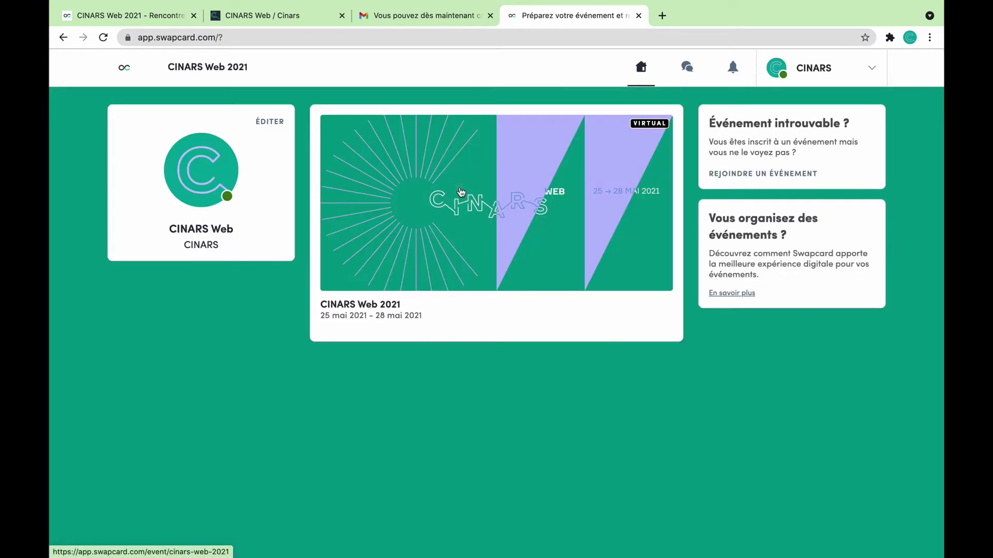
click(460, 190)
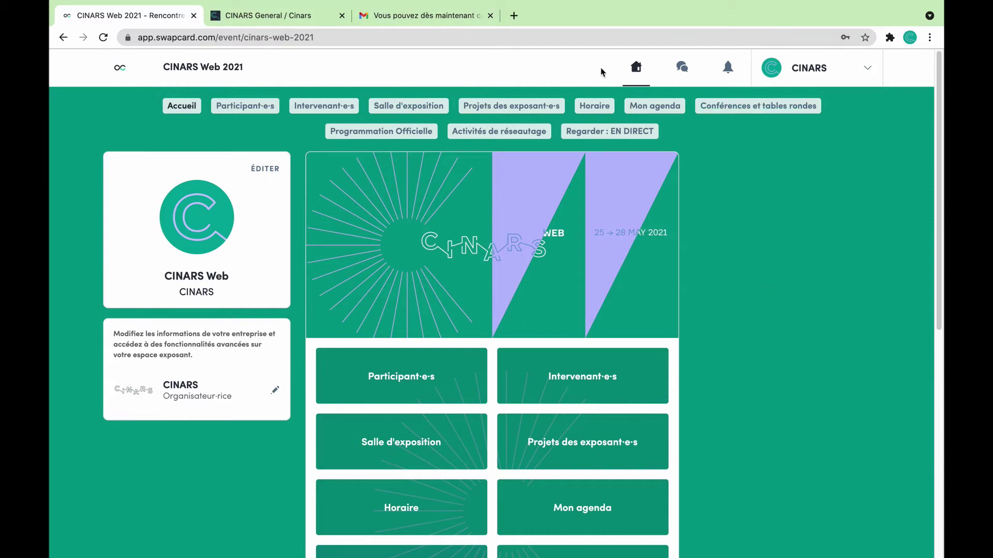
View the messages and the notifications, and return to the event home page.
click(633, 73)
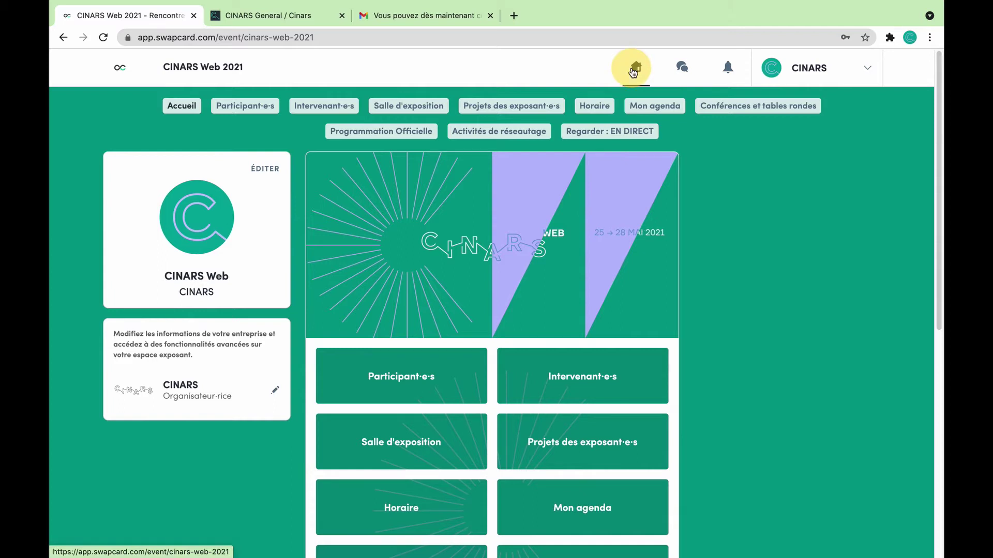
click(682, 74)
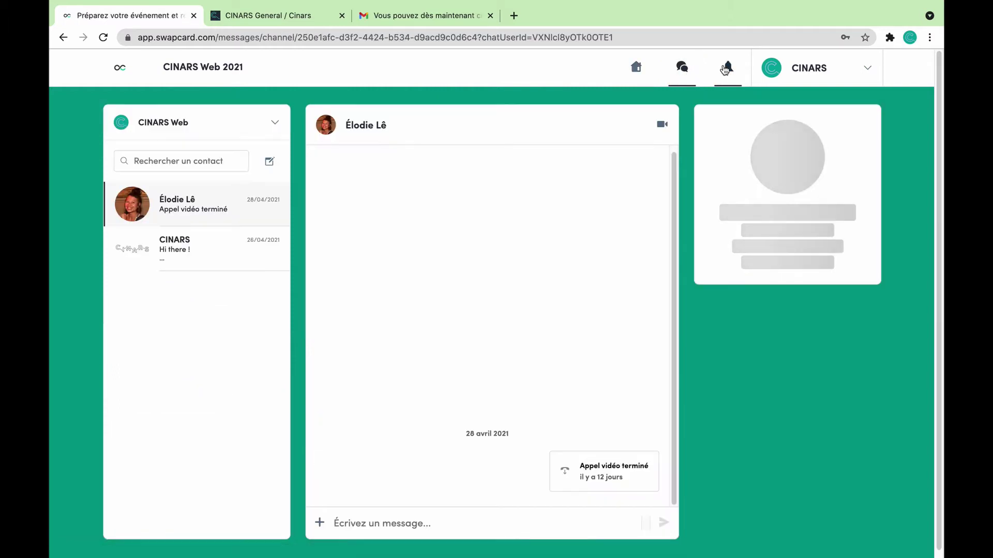
click(725, 70)
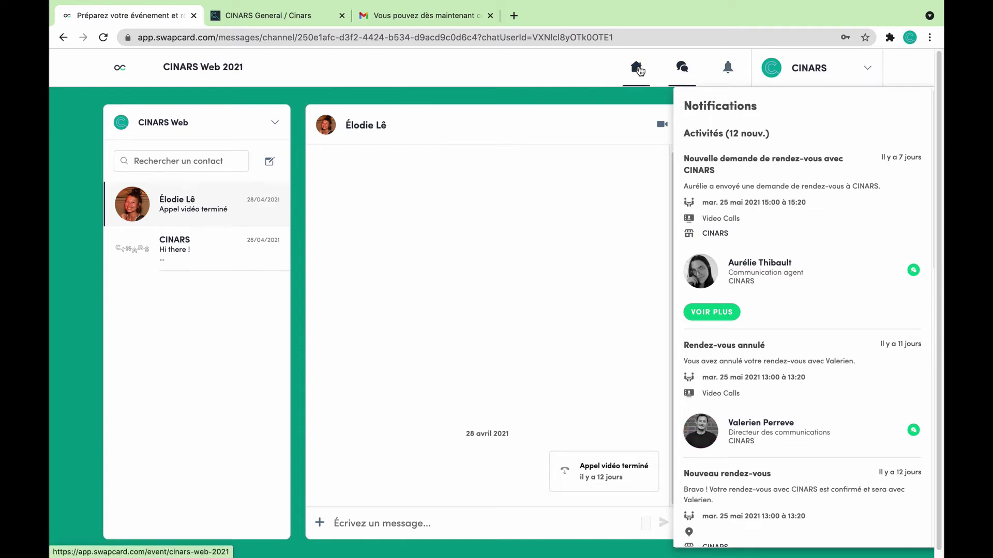
click(639, 68)
Show the account's contact list (Mes contacts) and activate its search field.
click(801, 69)
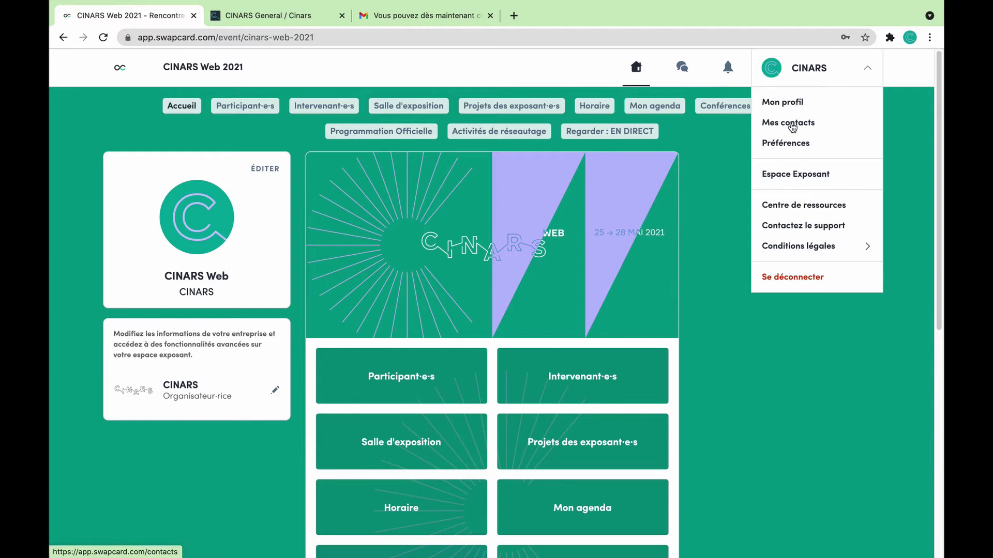
click(792, 125)
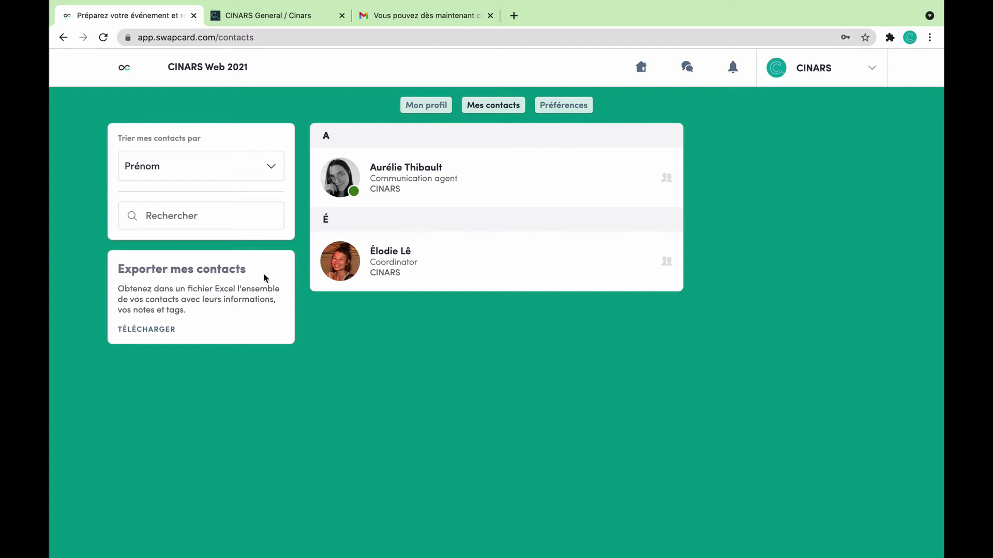
click(210, 214)
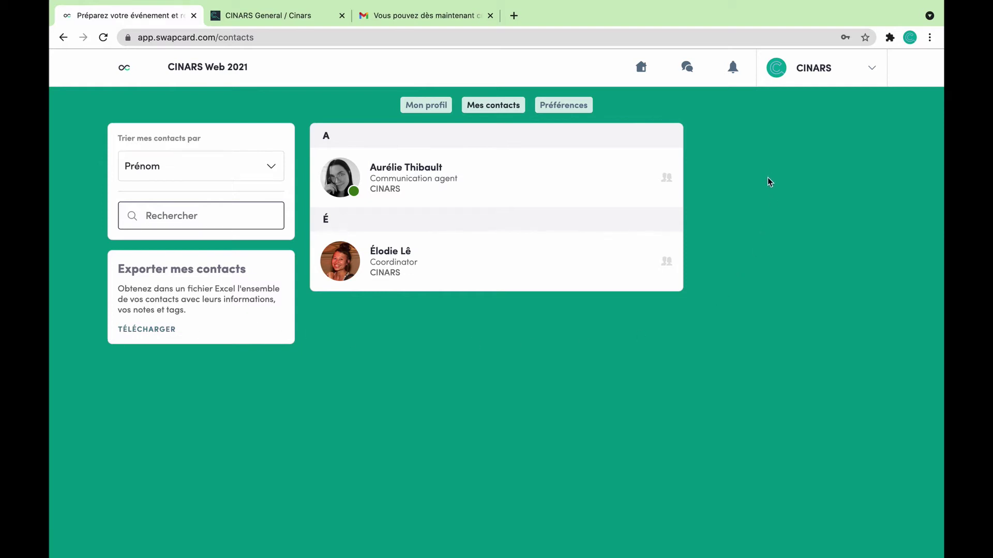
View the account preferences (Préférences) and return to the event home page.
click(799, 73)
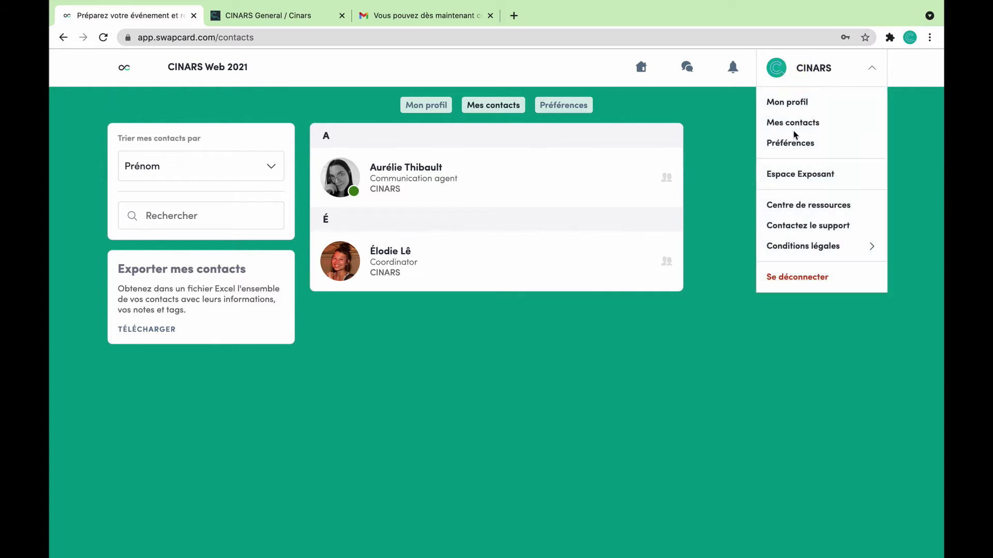
click(789, 146)
click(649, 72)
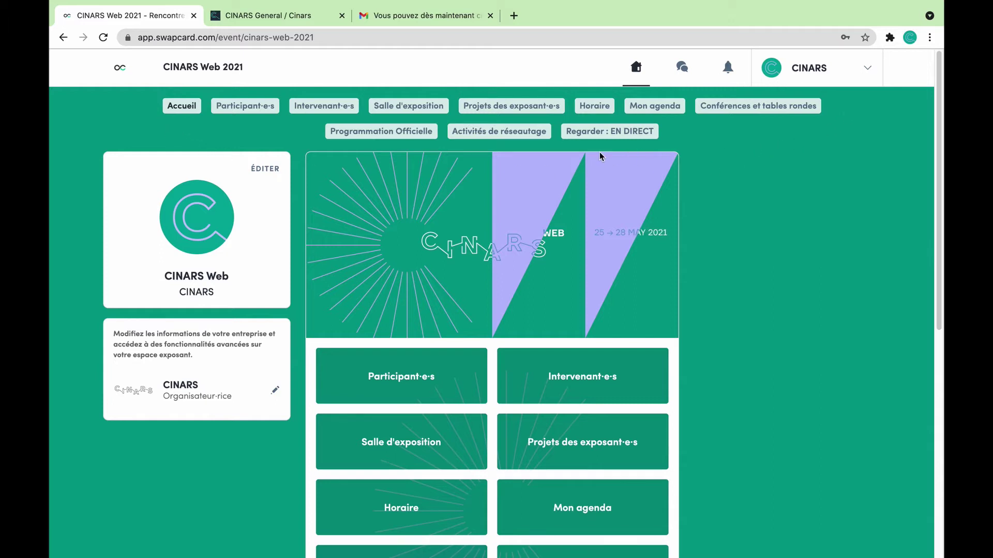
scroll(850, 387, down, 1)
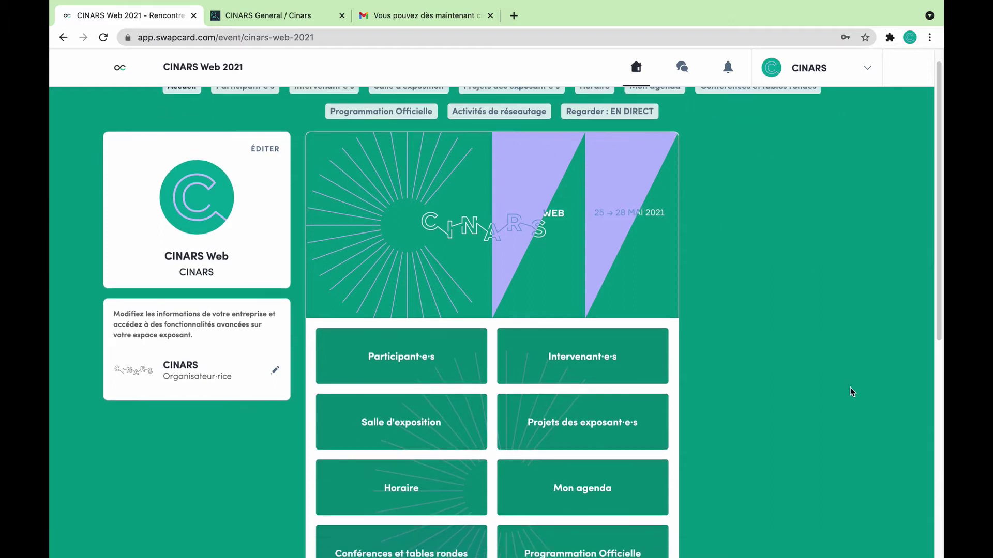
scroll(853, 392, up, 1)
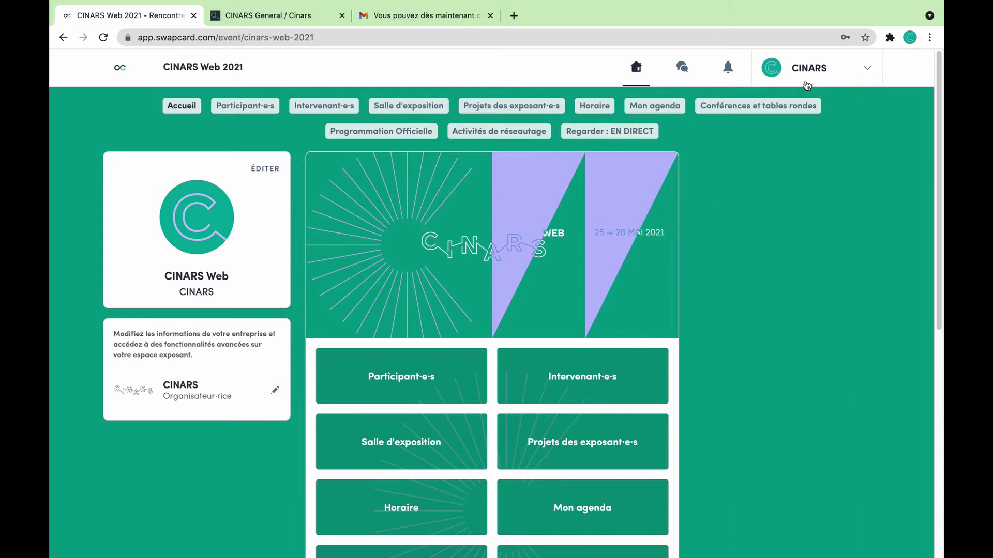
Go to the account's own profile and open its main information (Mes informations principales) for editing.
click(804, 64)
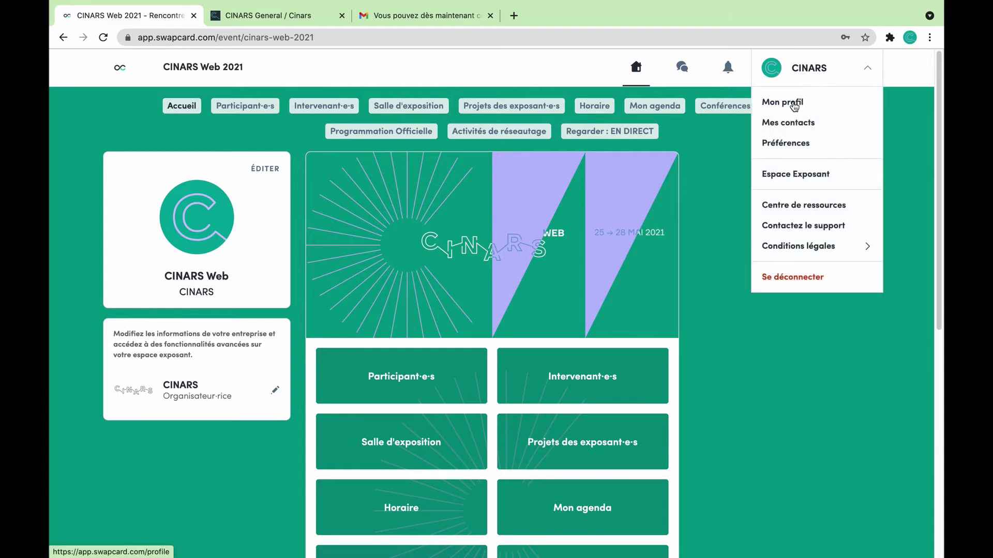
click(794, 101)
click(651, 143)
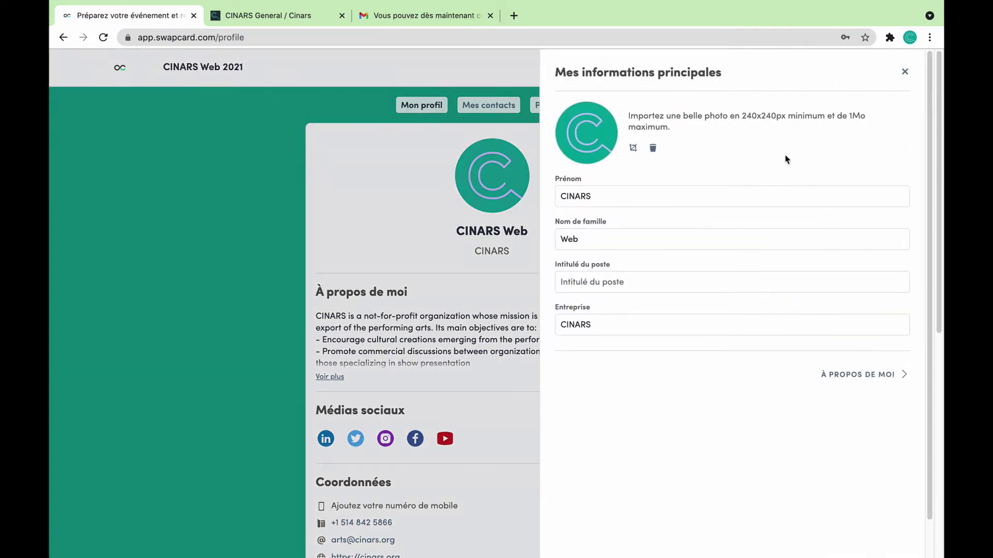
Go through the main information's photo requirements and its first name, last name, job title and company fields.
drag(629, 114, 671, 128)
click(730, 148)
click(639, 193)
click(701, 240)
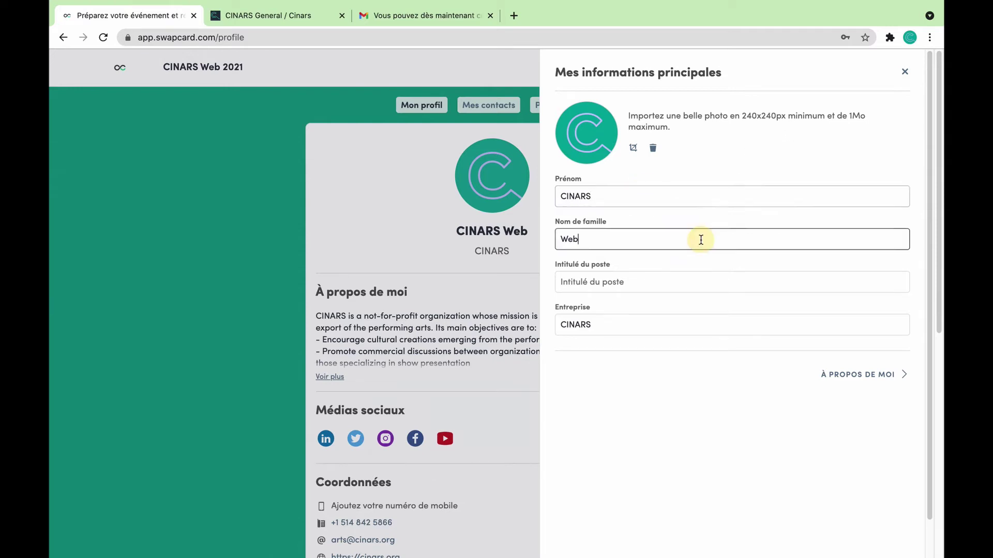
click(706, 277)
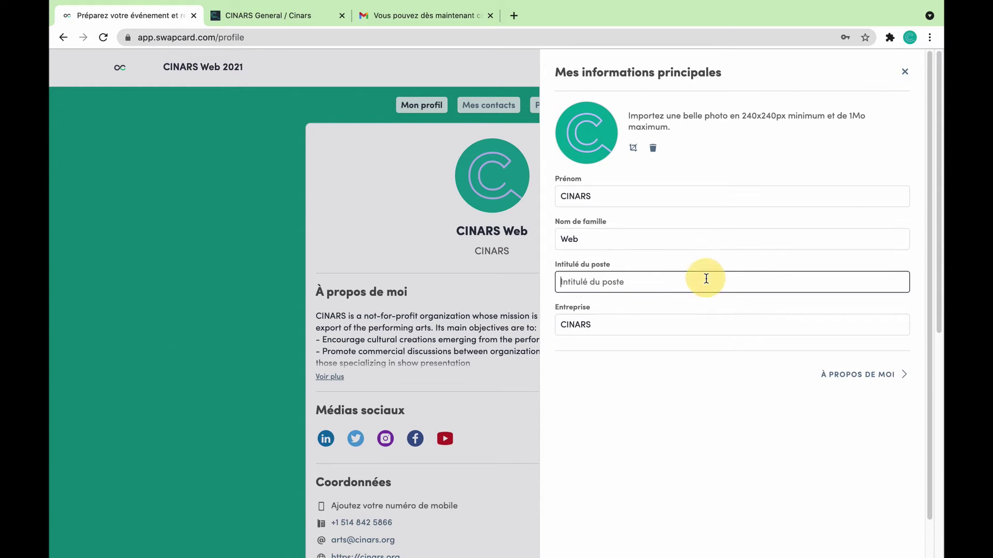
click(704, 322)
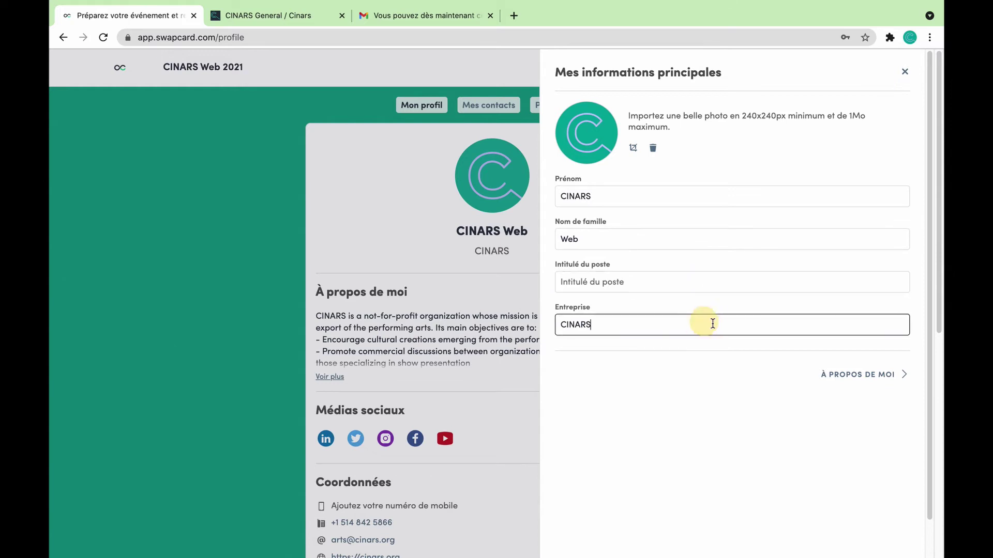
Page through the profile's À propos de moi and social media sections, showing all networks, up to Mes coordonnées.
click(844, 377)
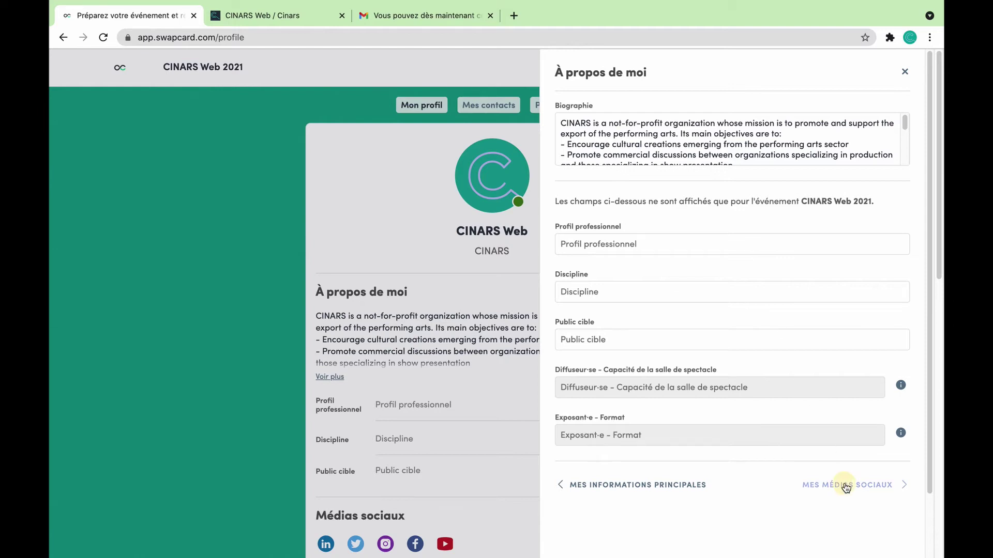
click(844, 484)
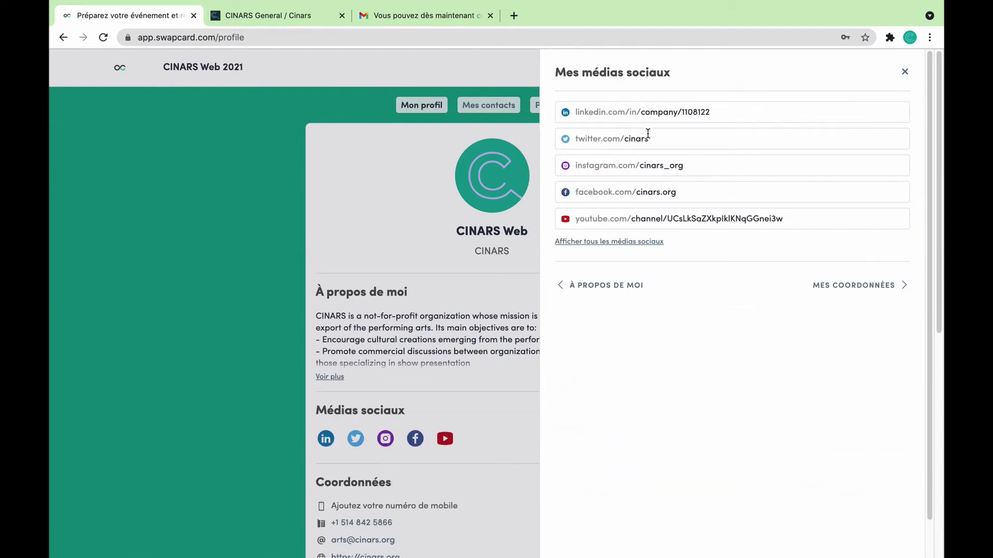
click(658, 242)
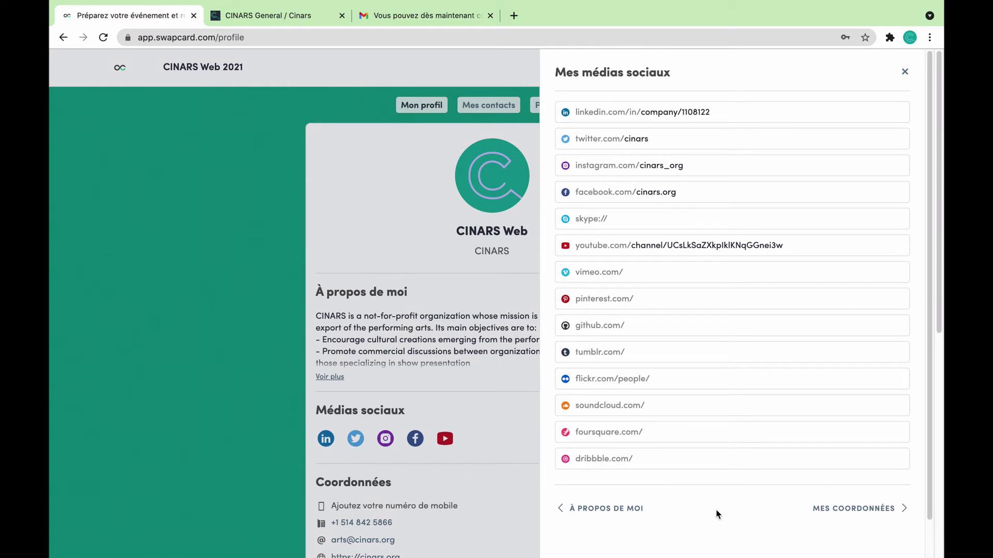
click(828, 506)
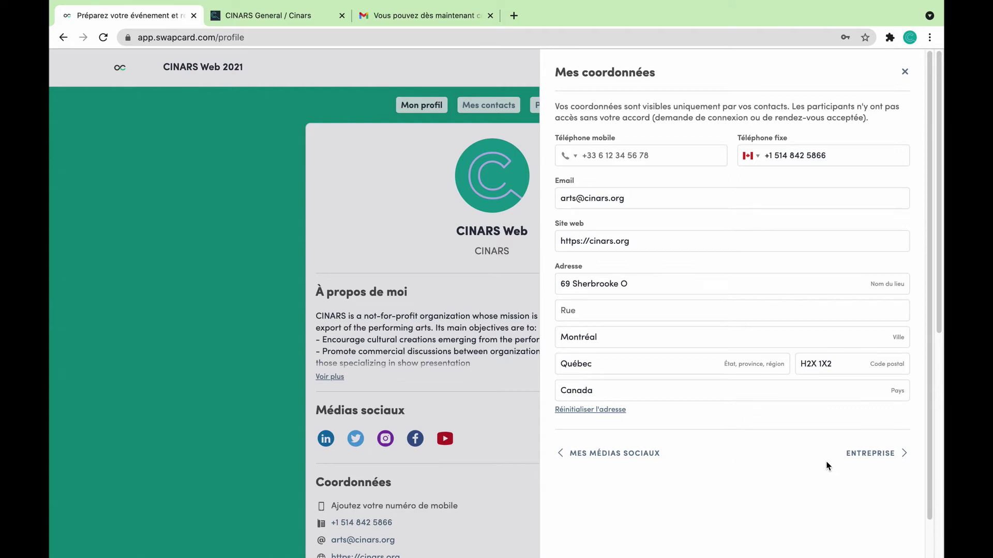
Go on to the profile's Entreprise section and close the profile editor.
click(859, 456)
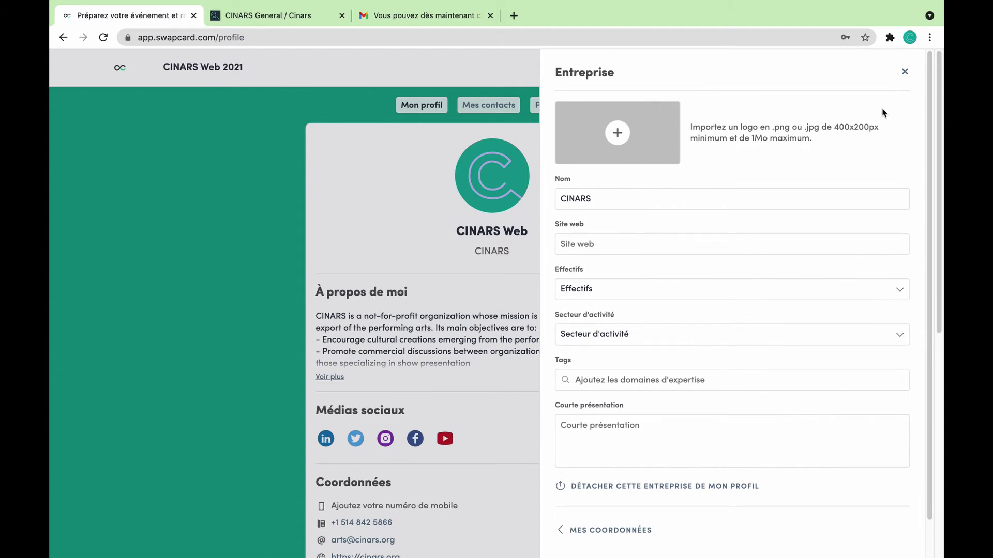
click(905, 74)
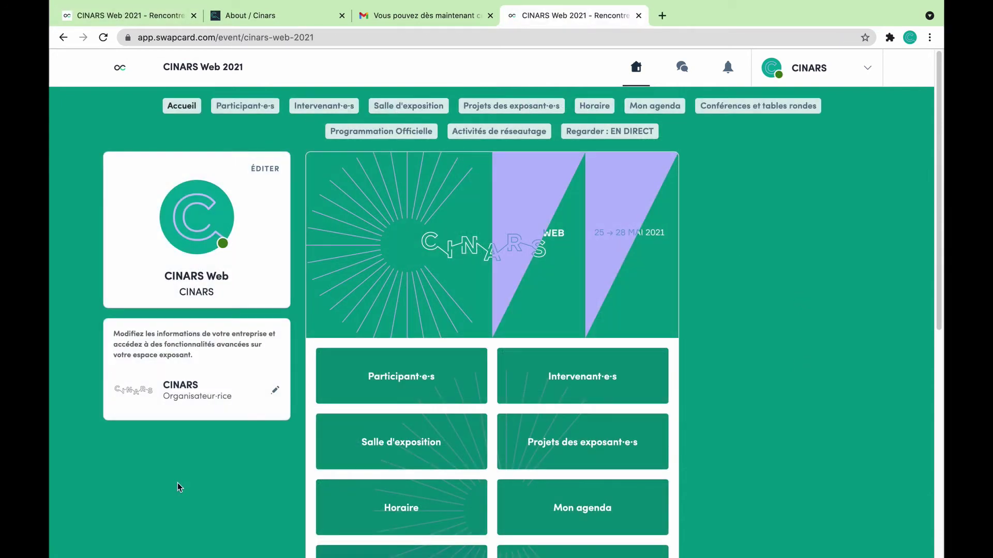
Open the event's participant list and look through the AI recommendations, online participants, filters, visibility setting and connections.
click(407, 381)
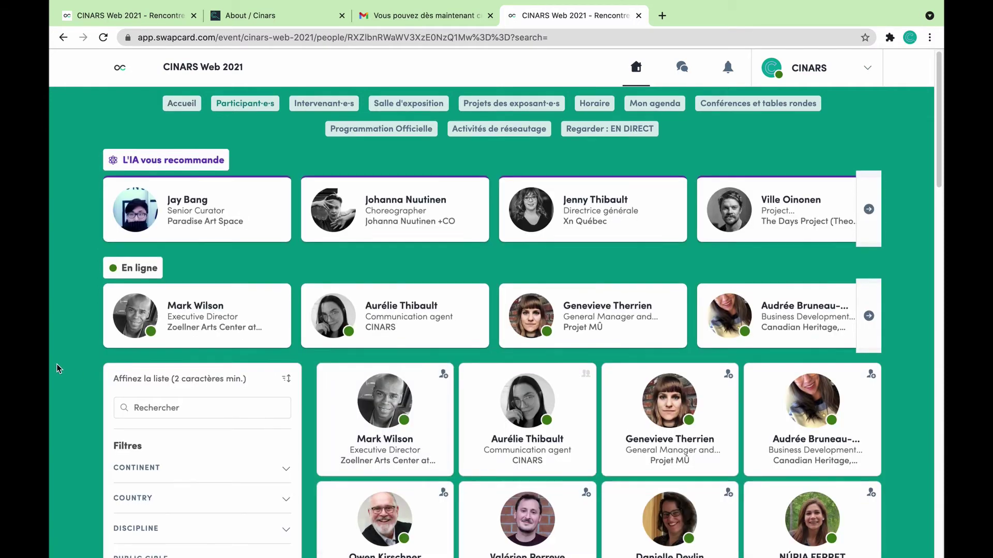
scroll(58, 368, down, 2)
scroll(57, 368, up, 2)
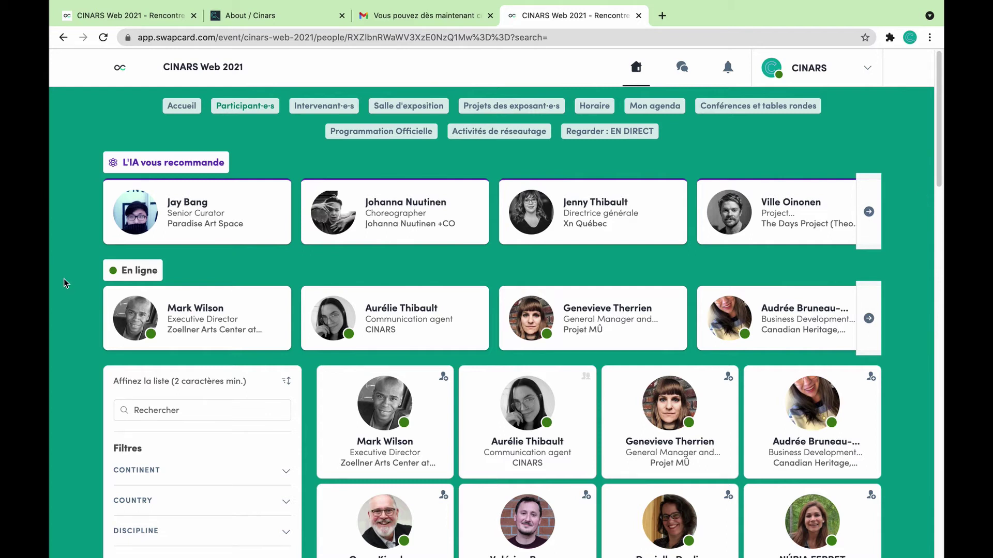
click(871, 225)
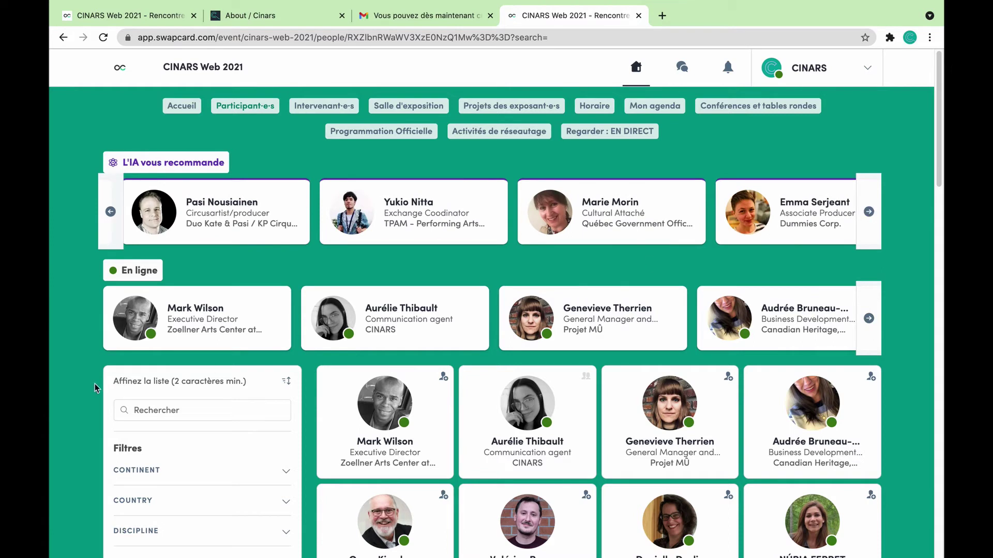
scroll(89, 396, down, 3)
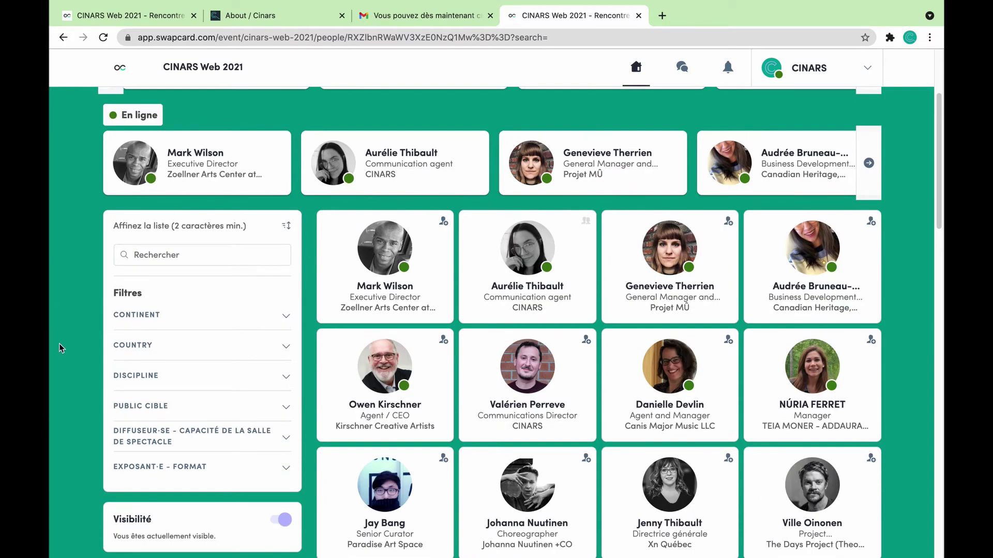
scroll(61, 344, down, 3)
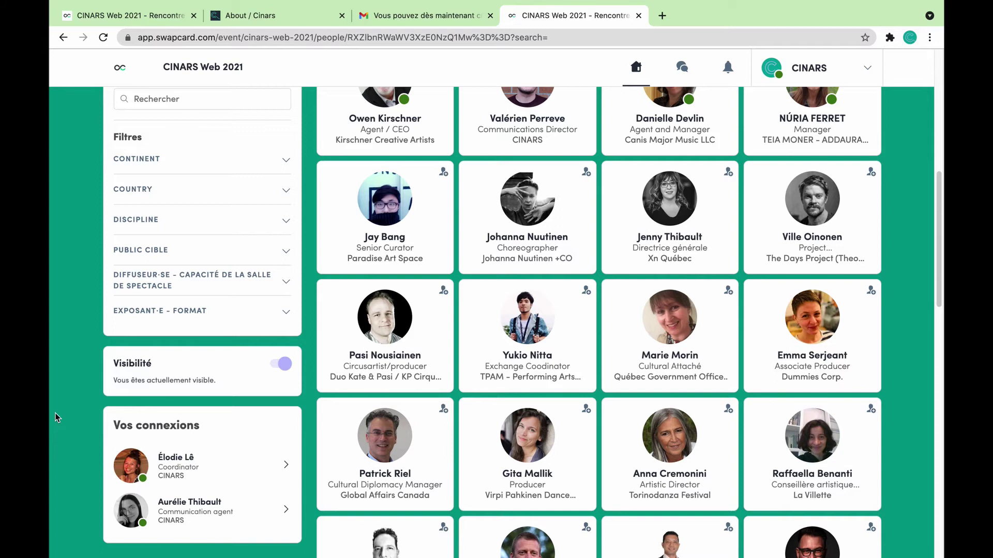
scroll(56, 414, up, 4)
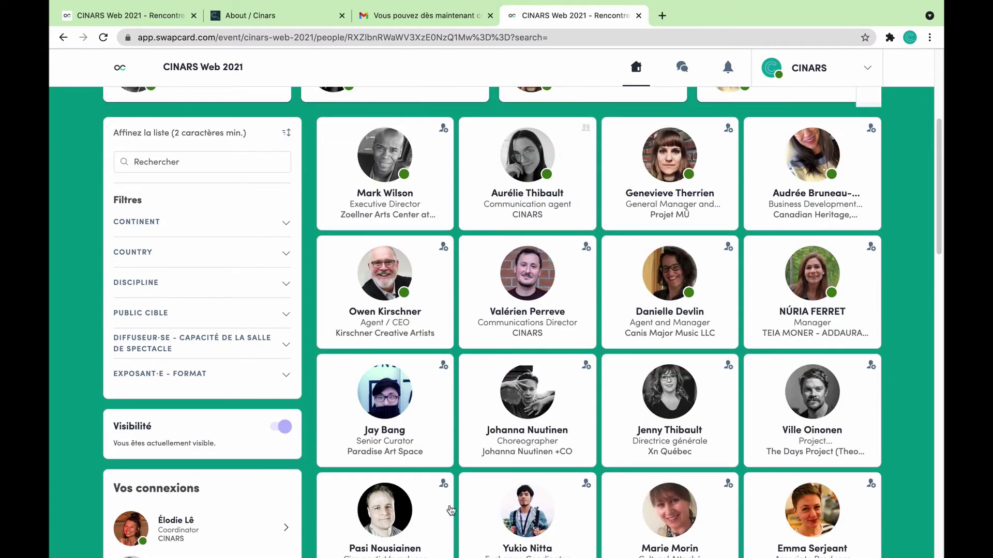
View the profile of CINARS's Communications Director, including meeting slots and the connection request, and return to the participant list.
click(528, 278)
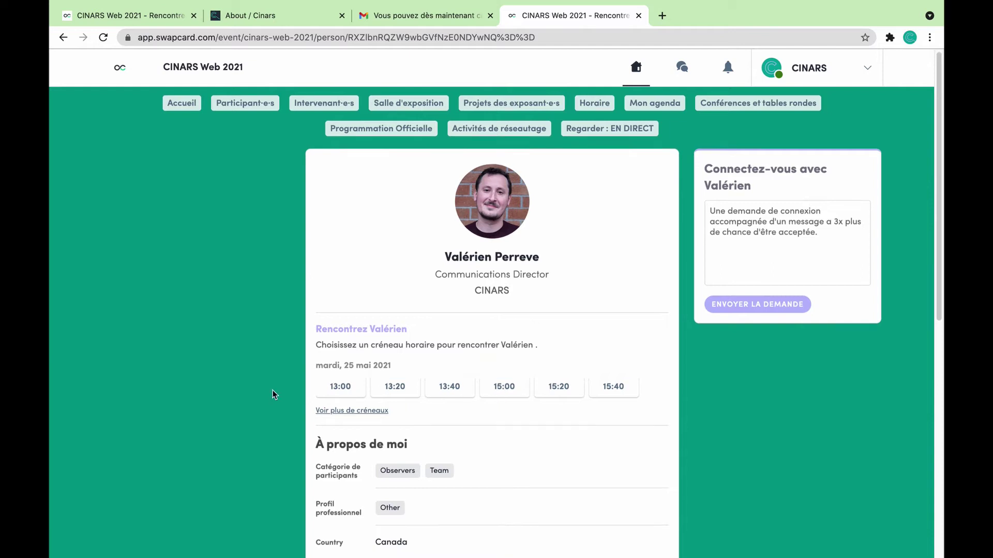
scroll(273, 396, down, 2)
scroll(274, 395, down, 4)
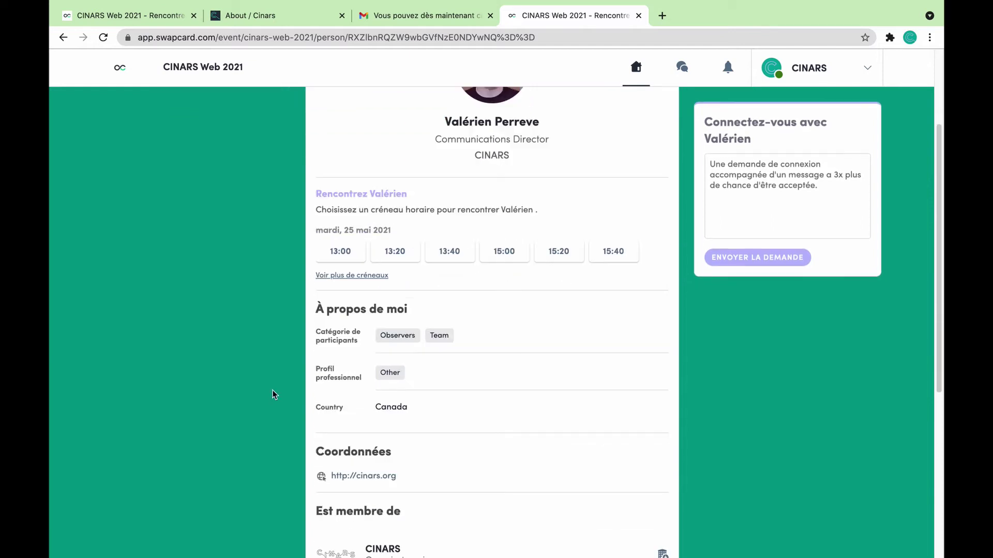
scroll(274, 395, down, 1)
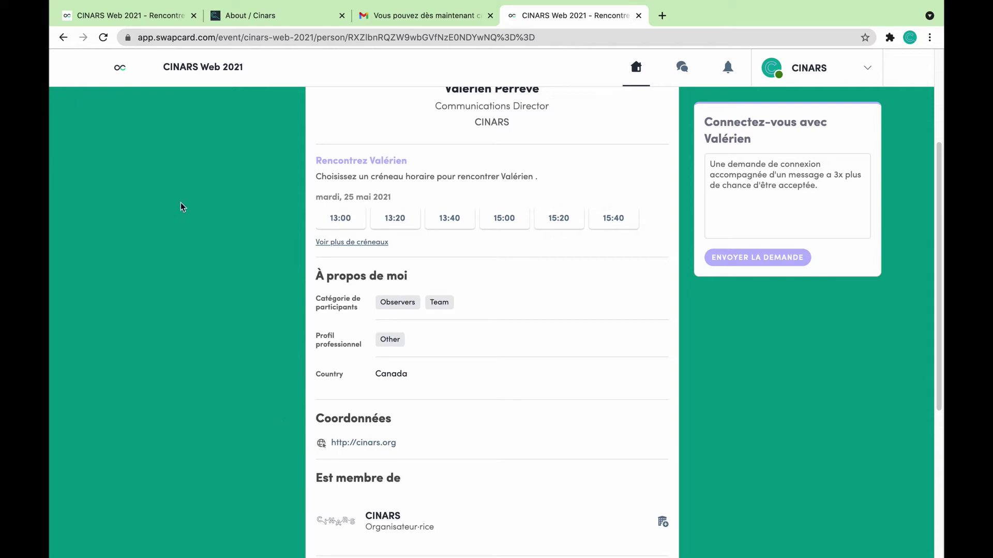
scroll(181, 203, up, 5)
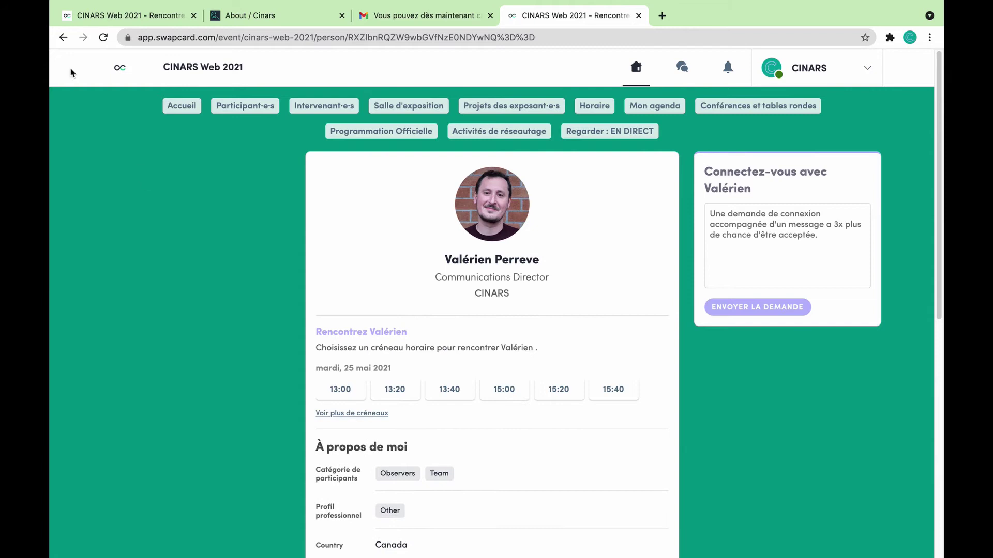
click(63, 37)
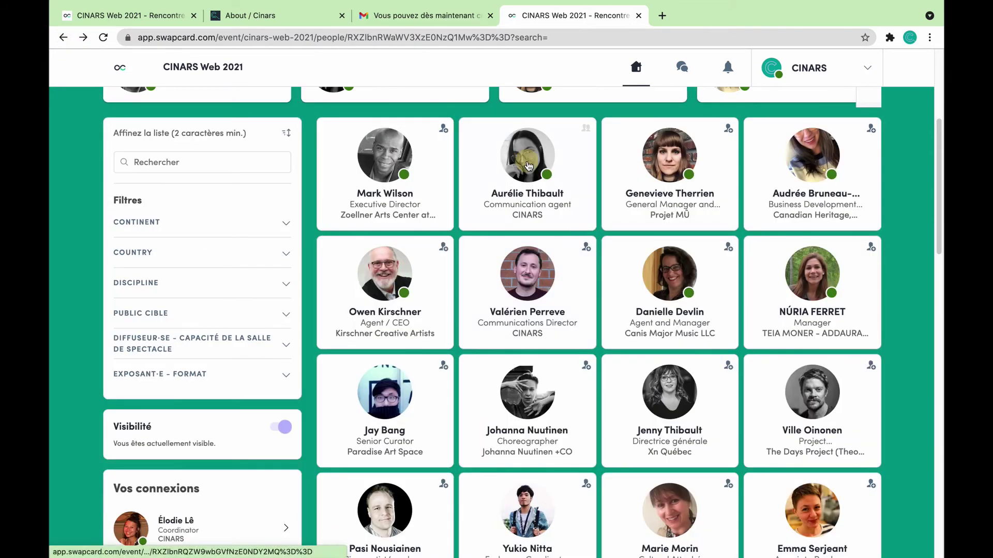
View the profile of the connected CINARS Communication agent with its chat, score, tags, note and contact options, and return to the event home page.
click(529, 166)
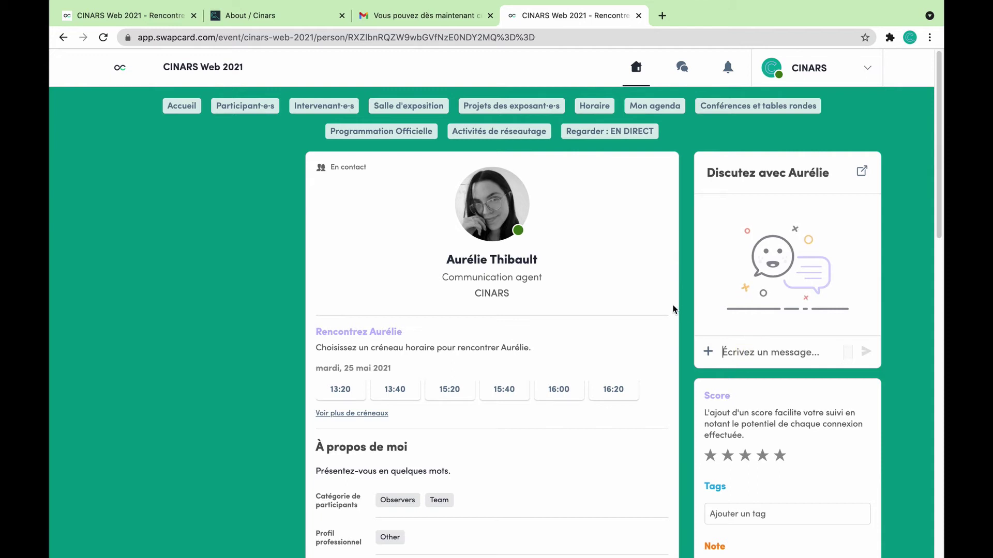
scroll(671, 310, down, 5)
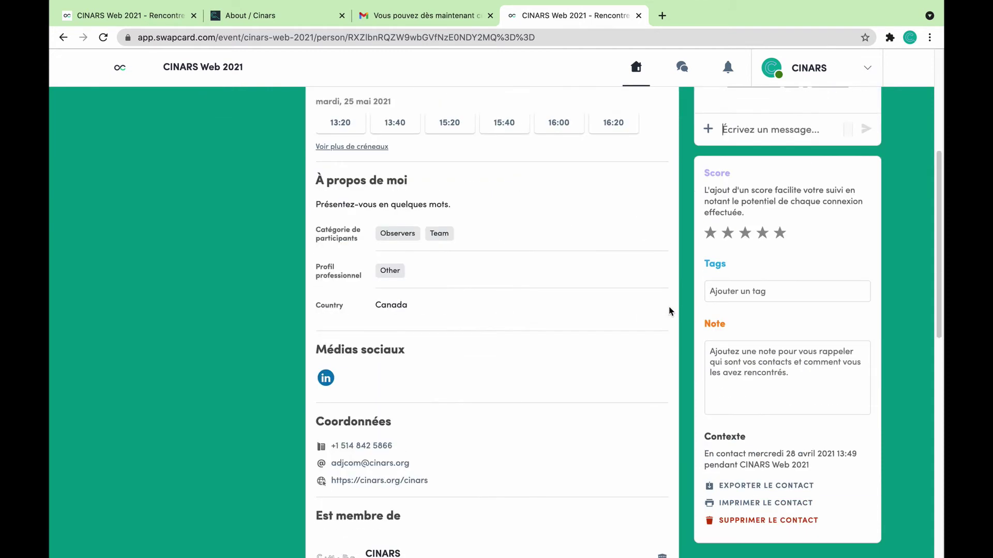
scroll(670, 311, down, 1)
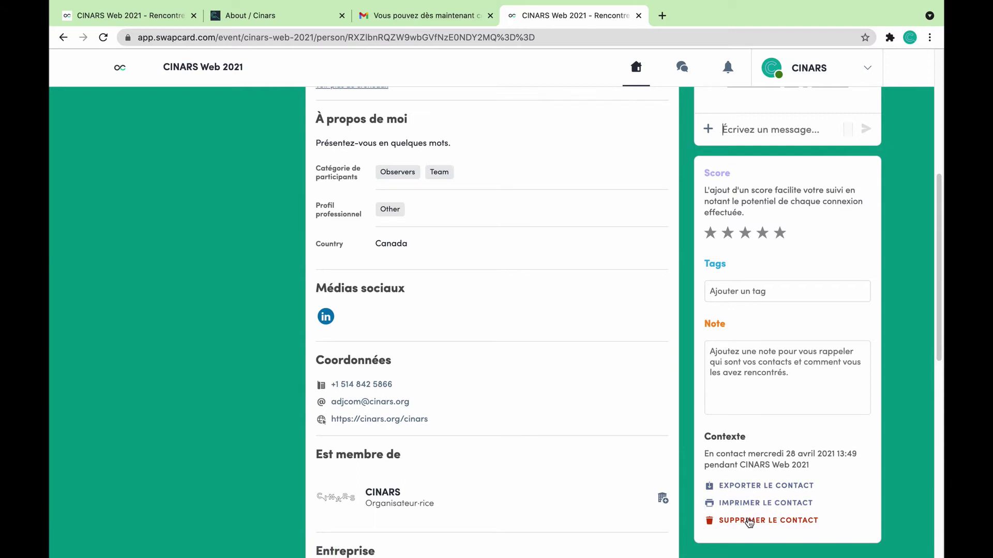
key(alt+Left)
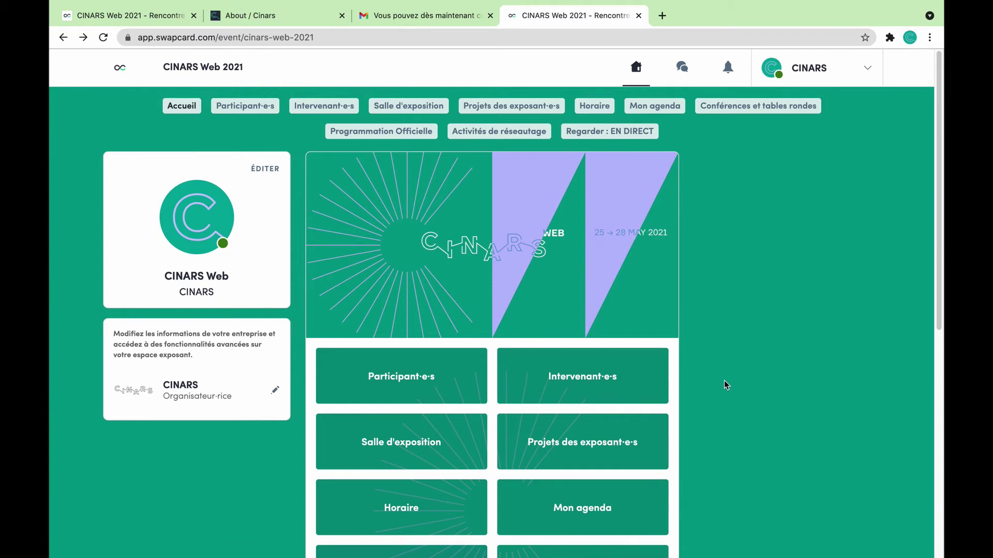
Open the CINARS organizer page from the Salle d'exposition and review its meeting slots, Informations, Médias sociaux, Coordonnées, Spectacles, Documents and Équipe.
click(386, 458)
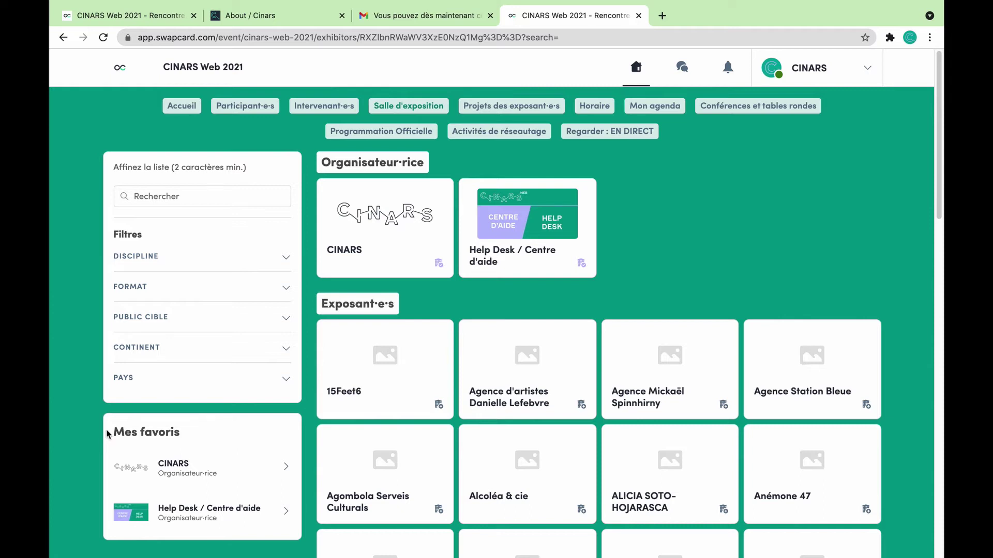
key(super+w)
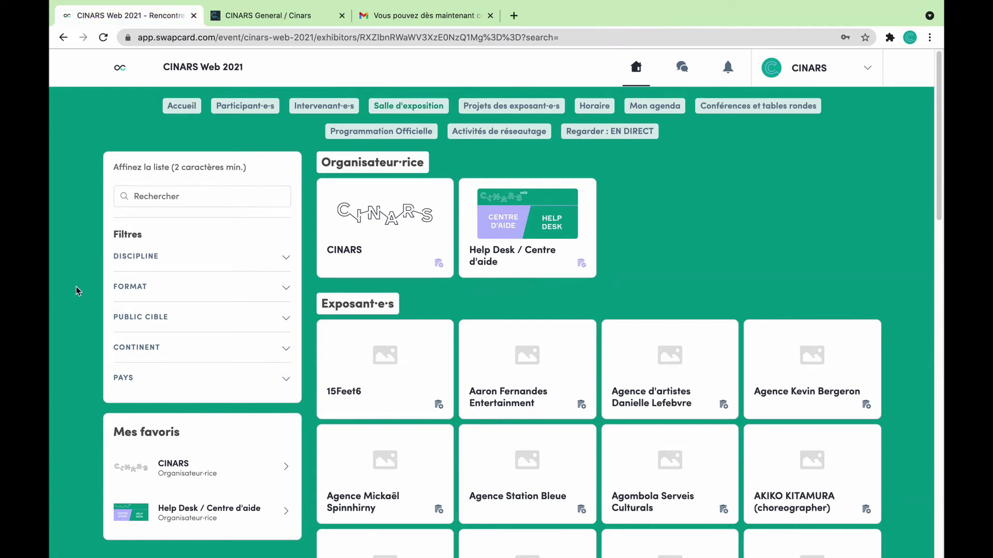
click(380, 205)
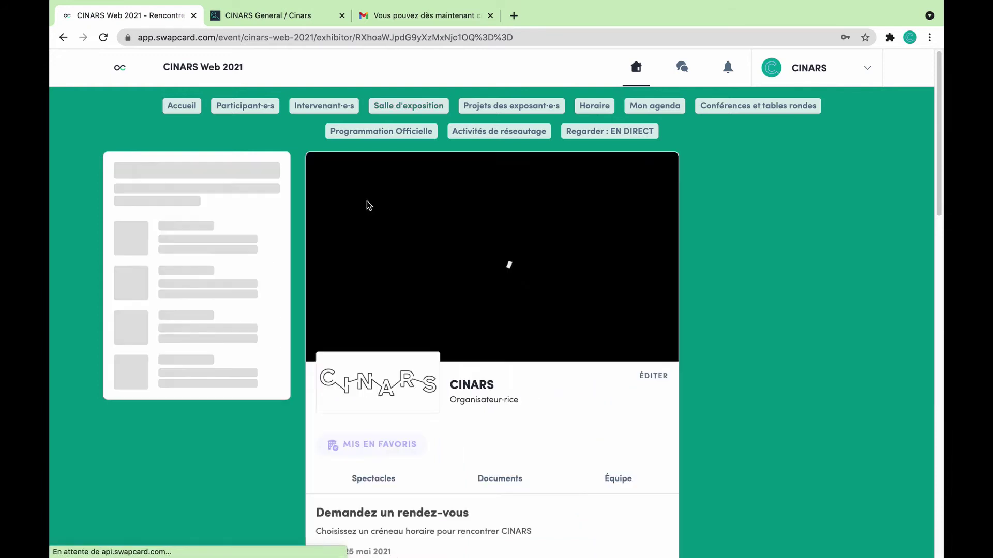
scroll(306, 464, down, 3)
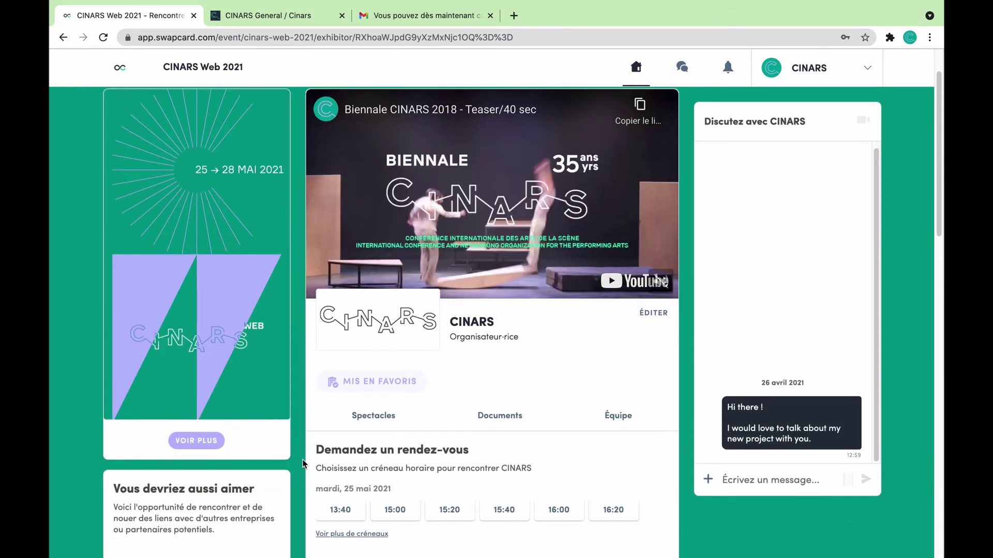
scroll(584, 352, down, 3)
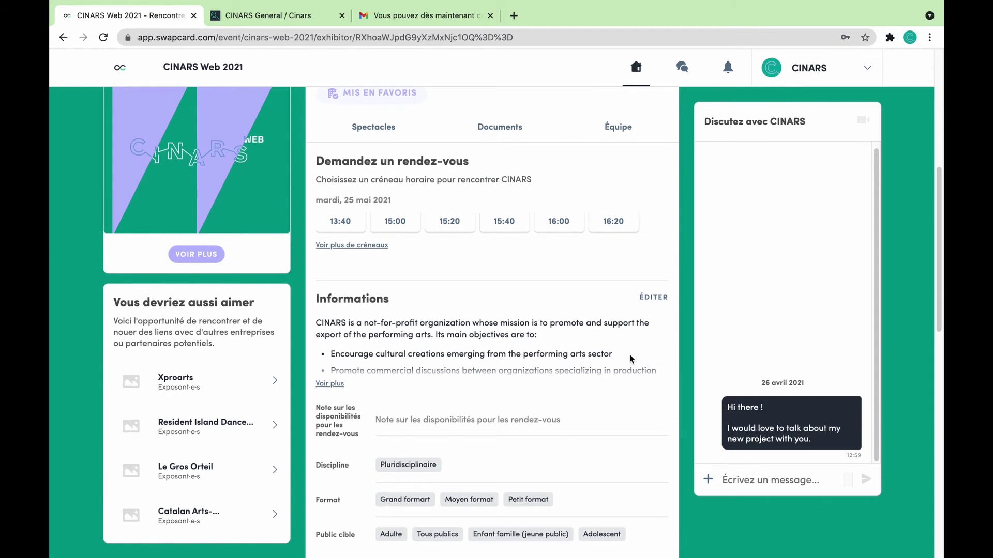
scroll(627, 357, down, 4)
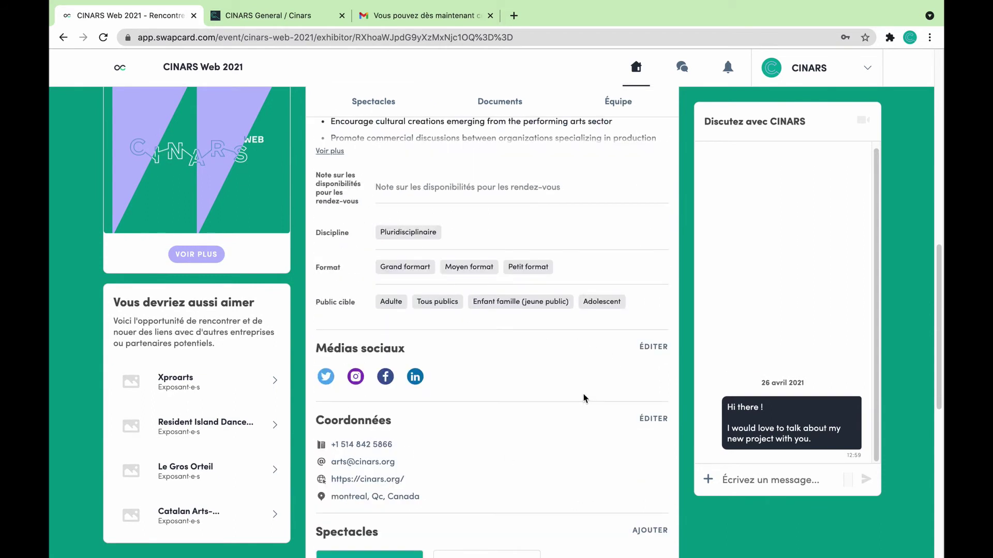
scroll(585, 398, down, 2)
scroll(620, 389, down, 3)
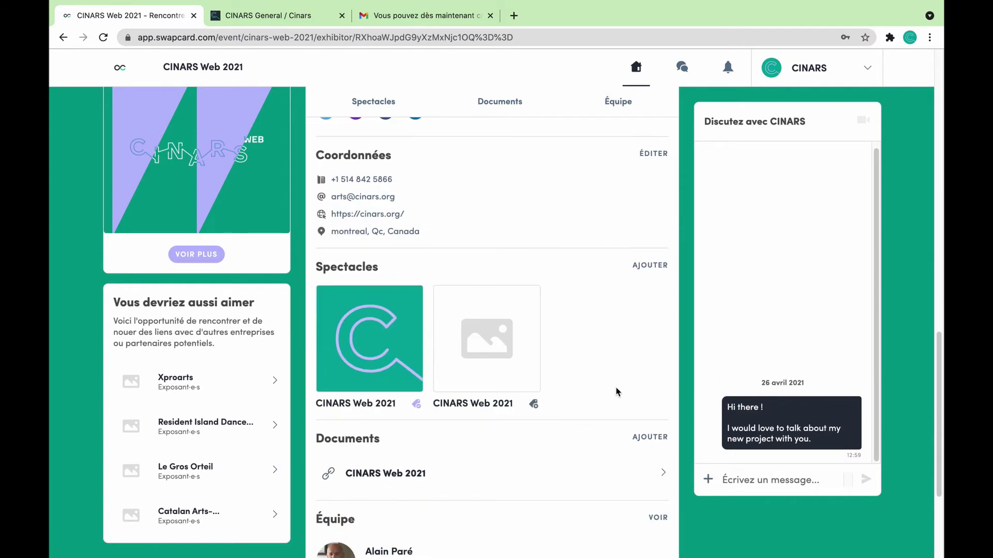
scroll(586, 349, down, 3)
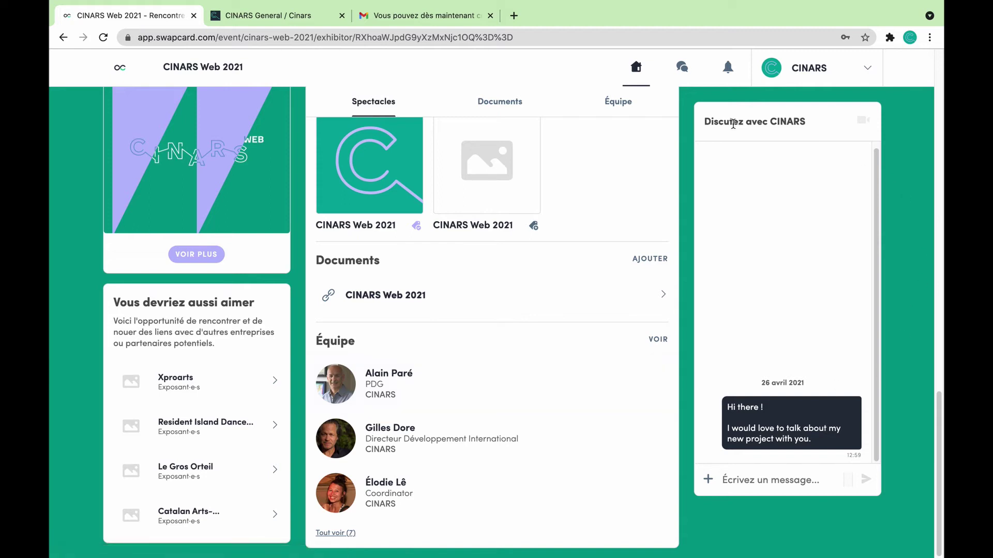
Go back over the CINARS page's meeting slots and examine its Note sur les disponibilités pour les rendez-vous field.
scroll(460, 419, up, 10)
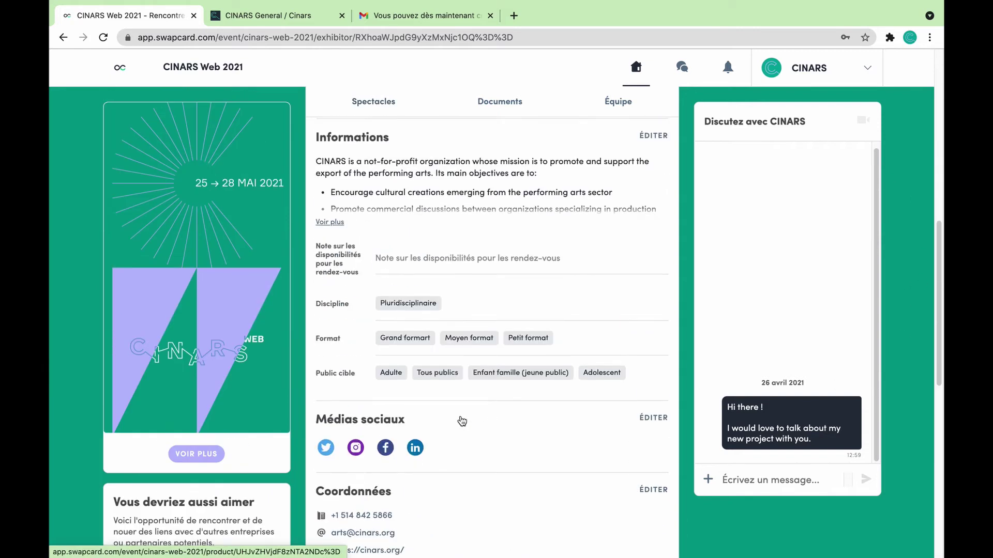
scroll(464, 421, up, 3)
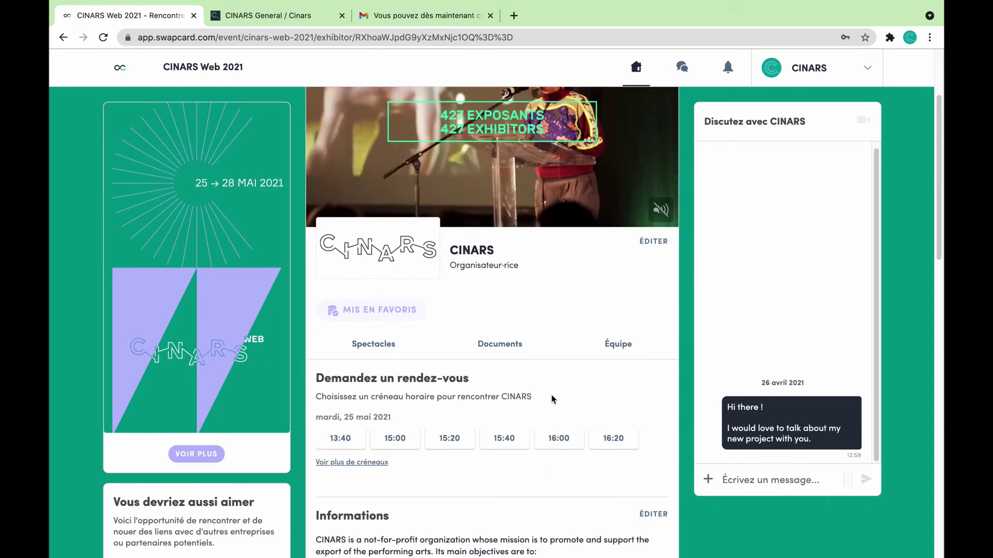
scroll(553, 401, down, 2)
scroll(552, 403, down, 2)
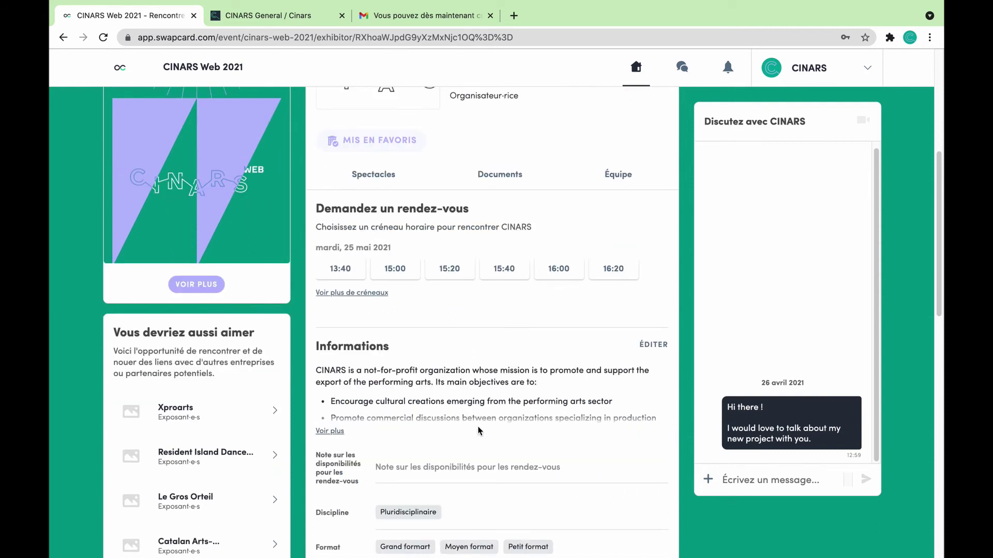
drag(314, 462, 636, 457)
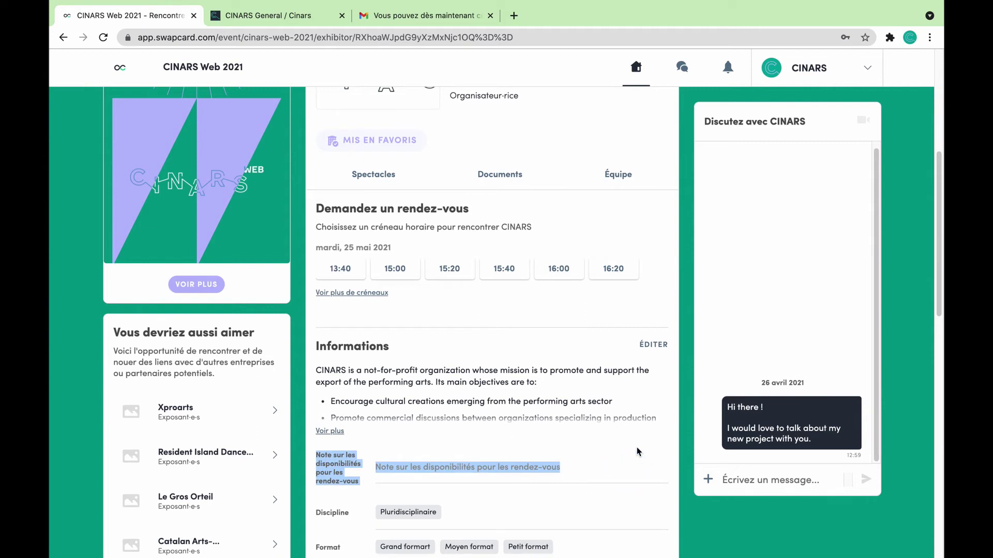
click(637, 452)
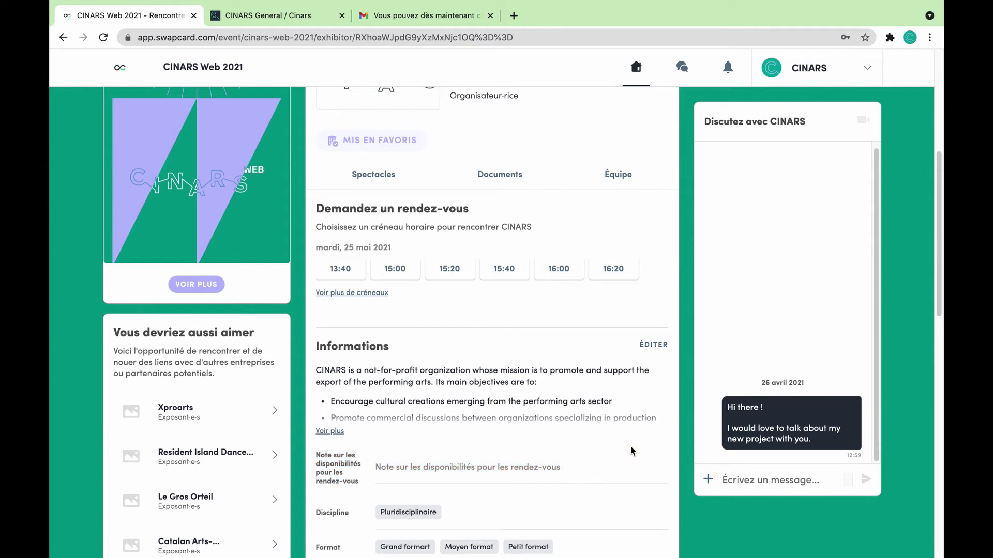
key(ctrl+Left)
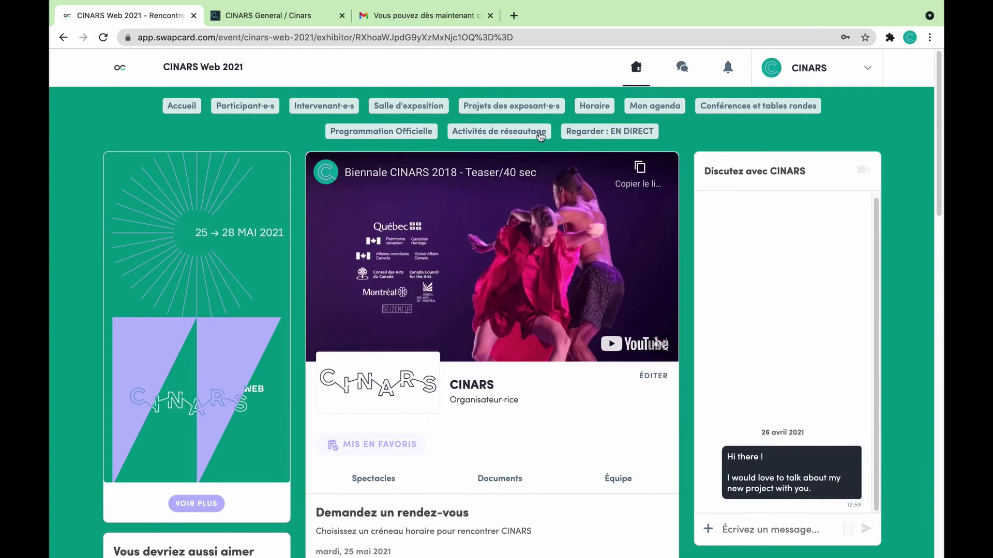
Go to Projets des exposant·e·s and read through the CINARS Web 2021 project's details.
click(518, 106)
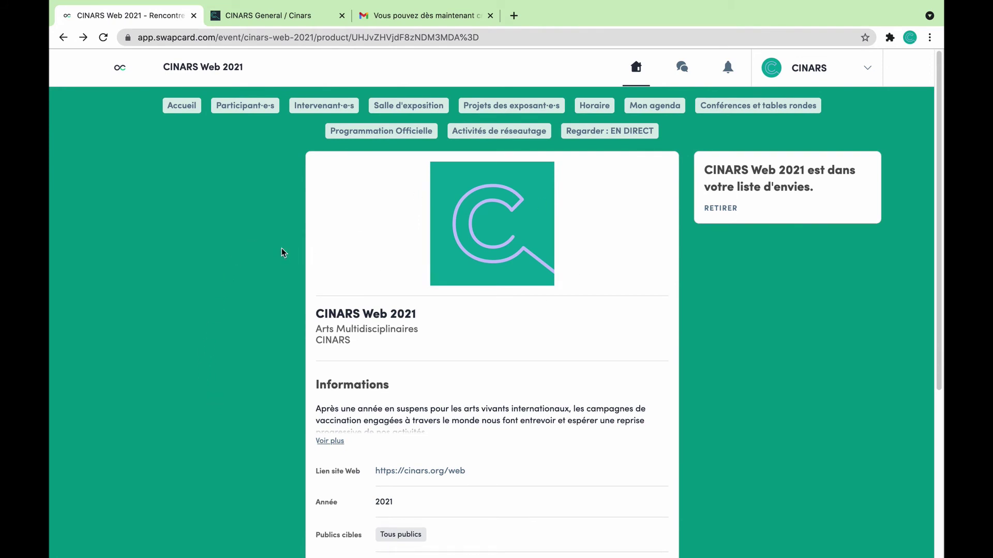
scroll(228, 320, down, 3)
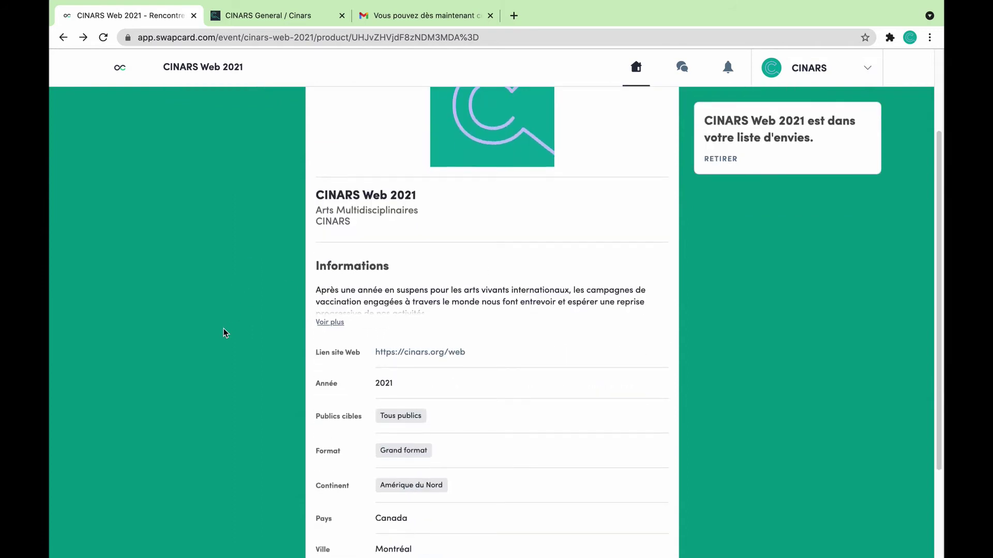
scroll(225, 332, down, 3)
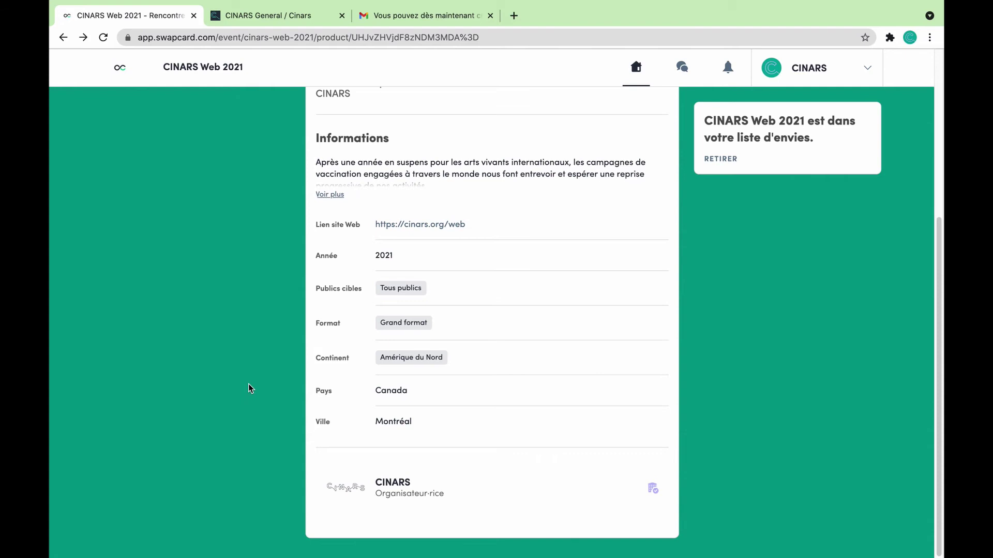
Leave the project page and open the event's schedule (Horaire).
scroll(249, 386, up, 6)
click(584, 107)
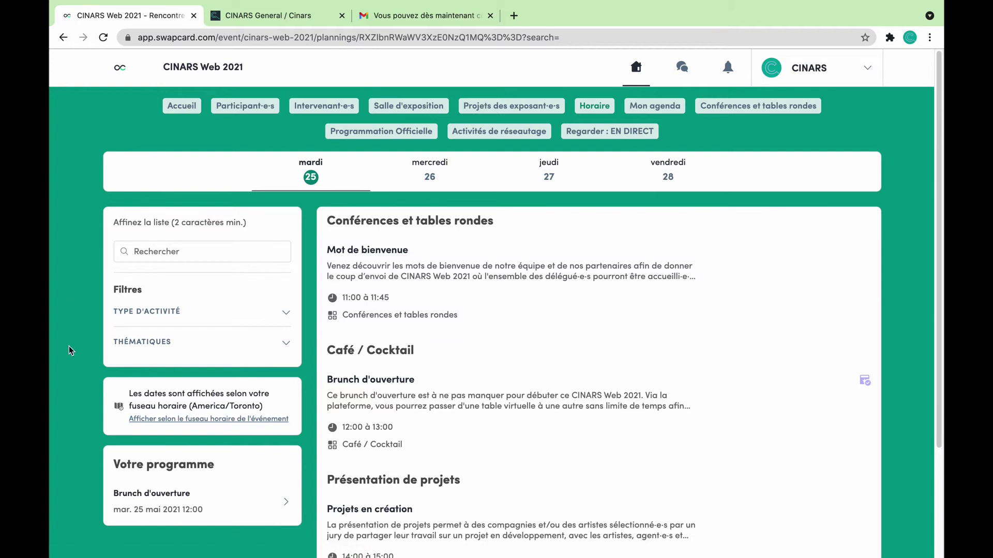
Find the session "Vers une nouvelle circulation des arts vivants en Europe?" under mercredi 26, review its speakers and register for it.
click(429, 176)
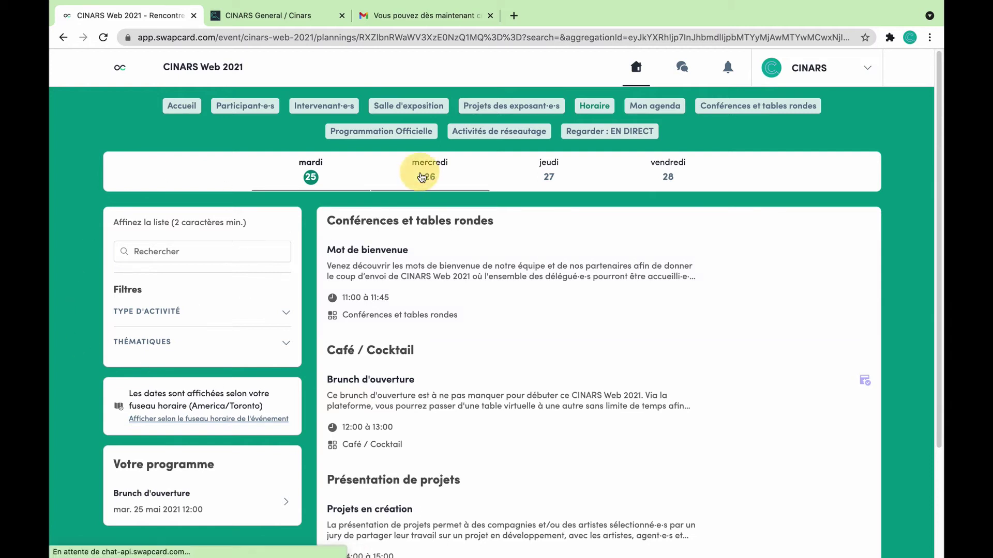
click(397, 485)
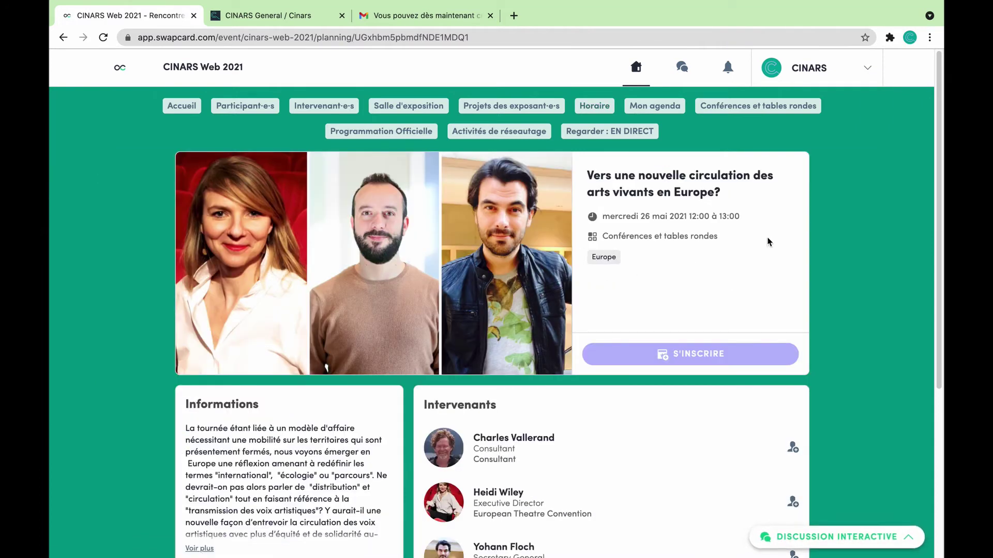
scroll(258, 353, down, 2)
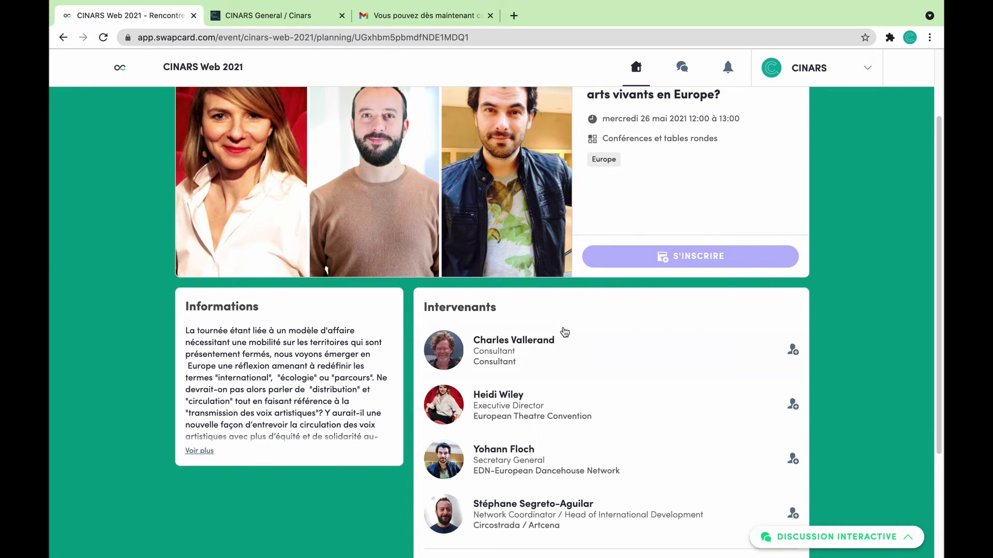
scroll(51, 312, up, 2)
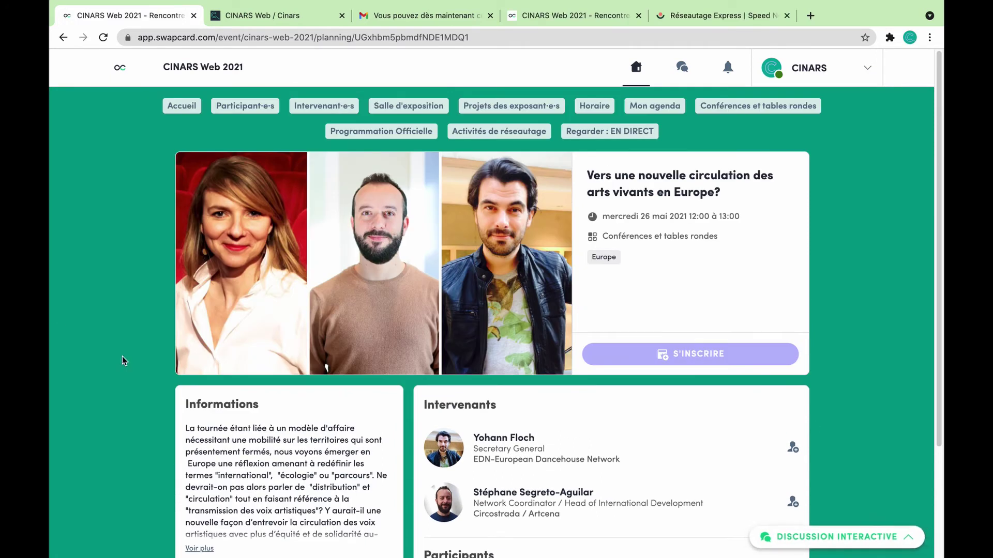
click(693, 356)
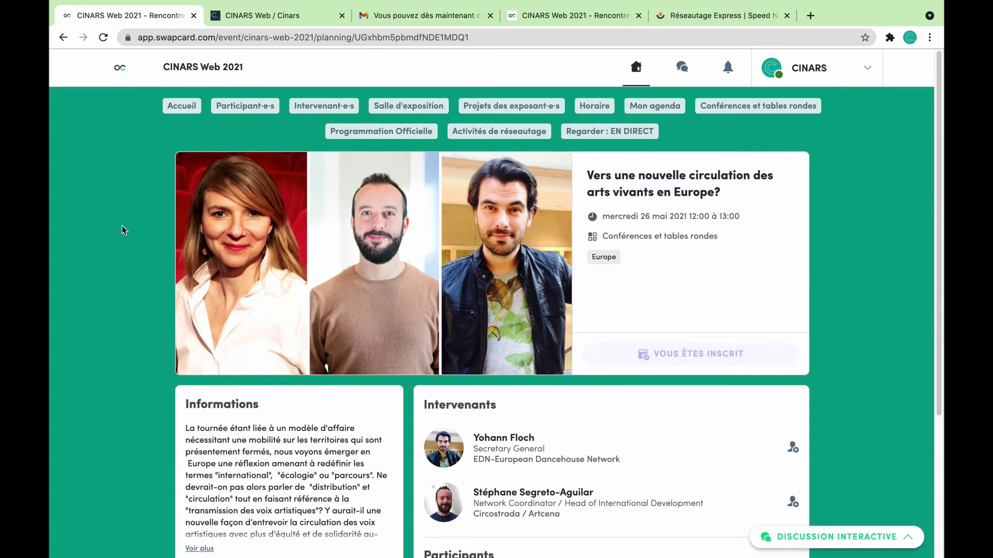
Go back to Accueil, then browse Conférences et tables rondes for mercredi 26, jeudi 27 and vendredi 28.
click(177, 109)
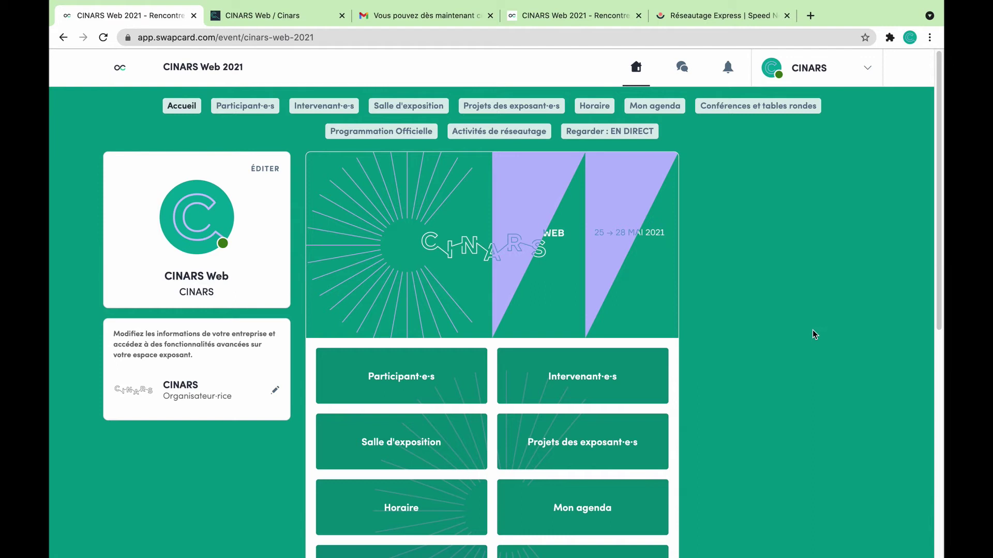
scroll(812, 334, down, 2)
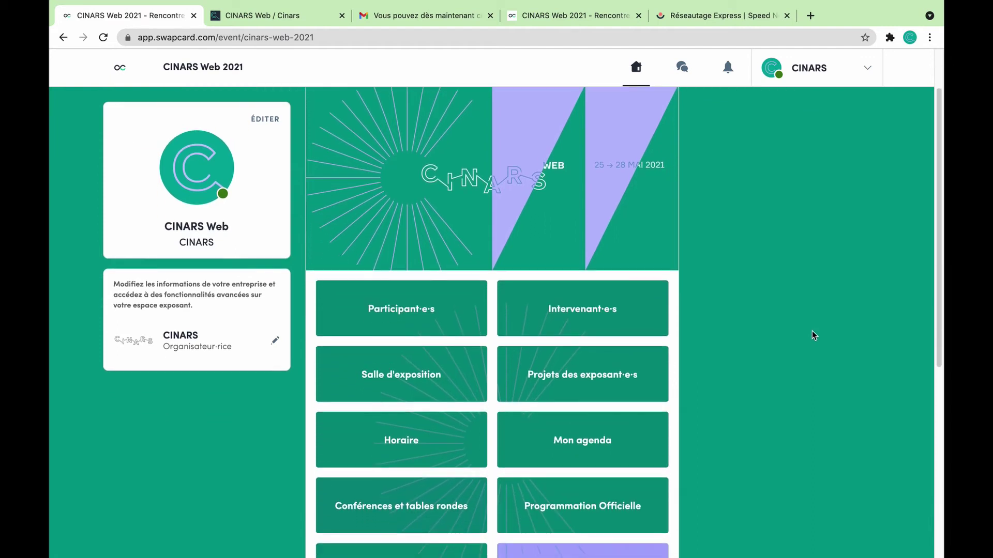
click(598, 442)
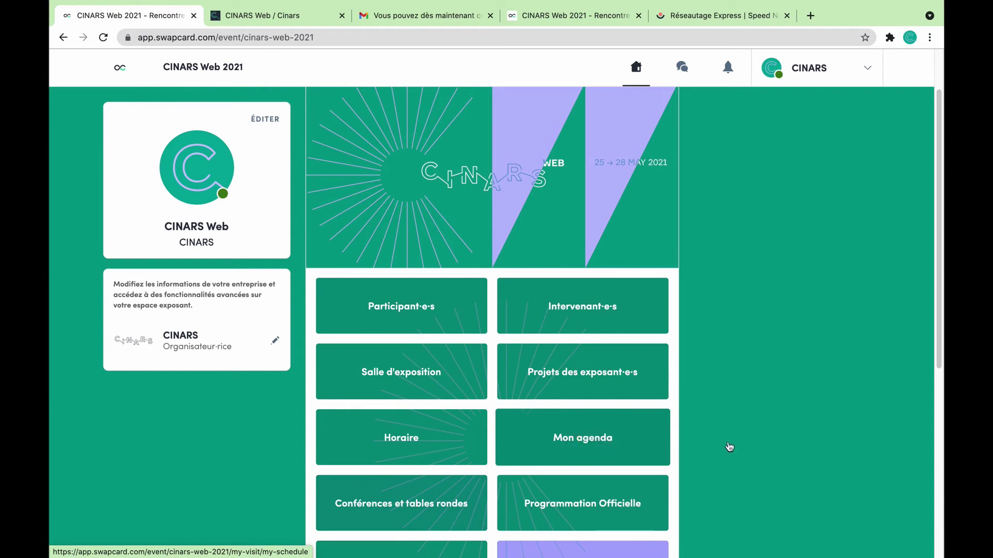
scroll(729, 448, down, 3)
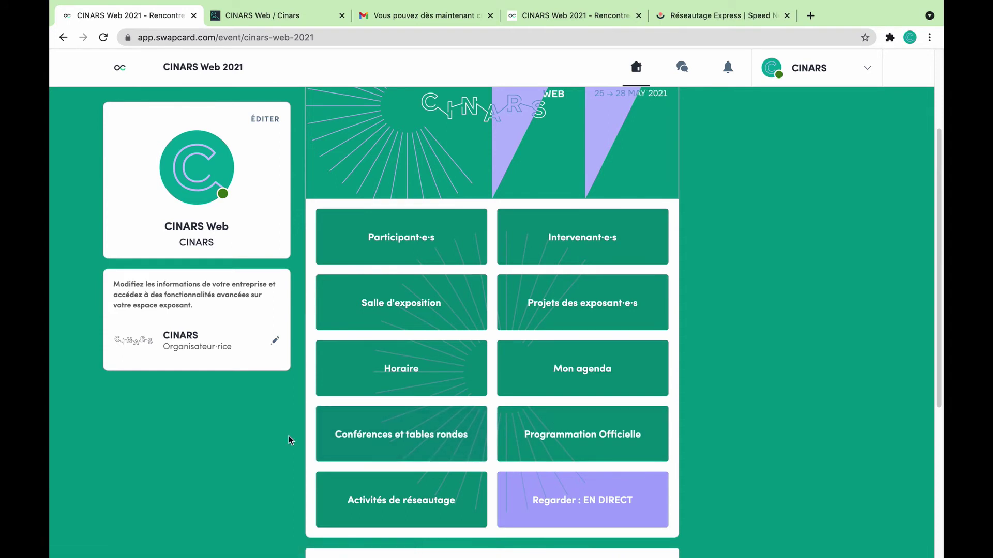
click(348, 436)
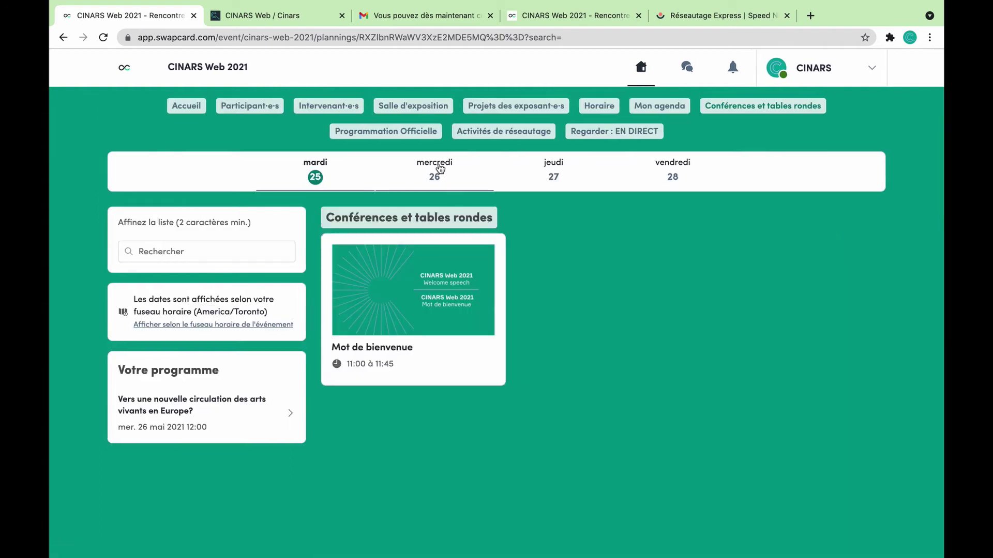
click(436, 170)
click(558, 166)
click(670, 173)
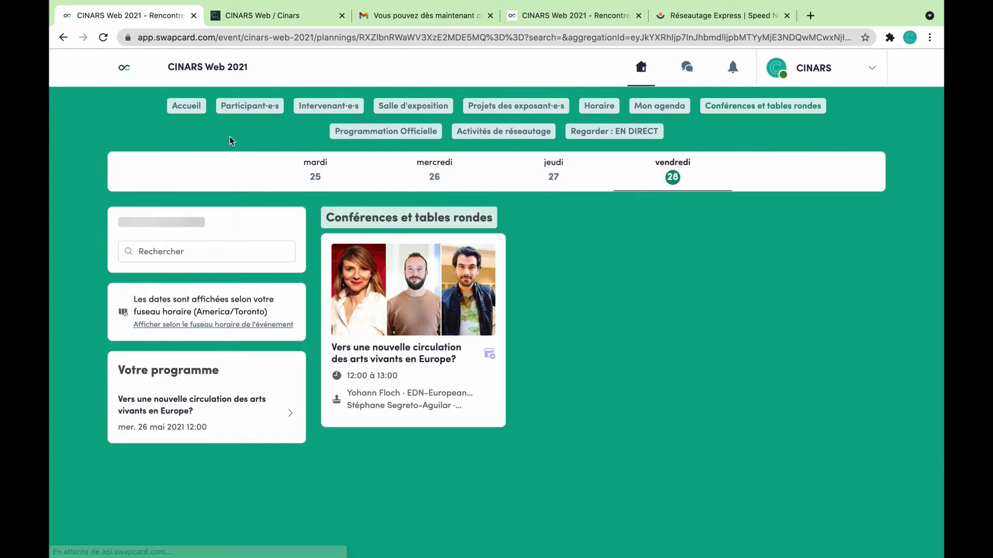
Return to Accueil and browse Activités de réseautage for mercredi 26, jeudi 27 and vendredi 28.
click(180, 113)
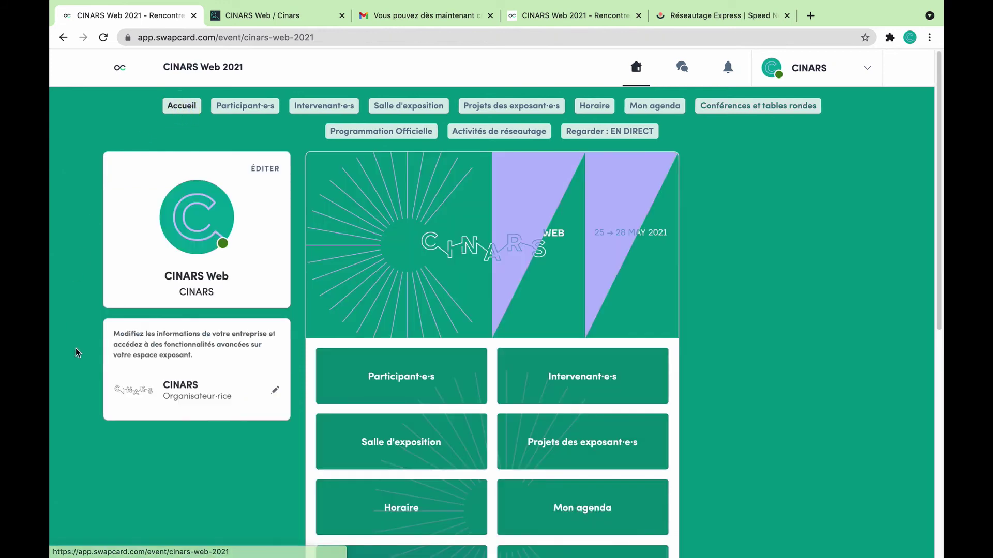
scroll(225, 492, down, 5)
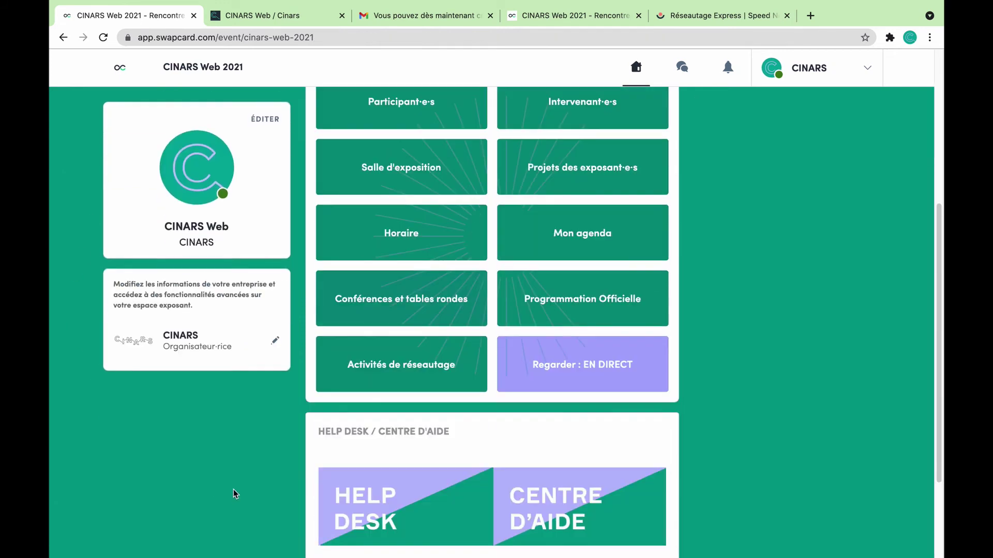
click(419, 366)
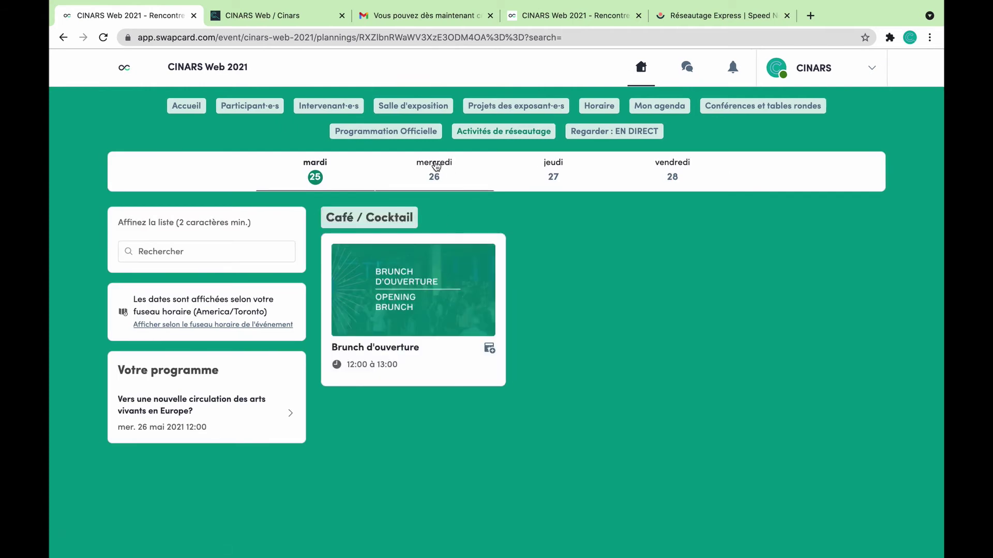
click(434, 167)
click(553, 175)
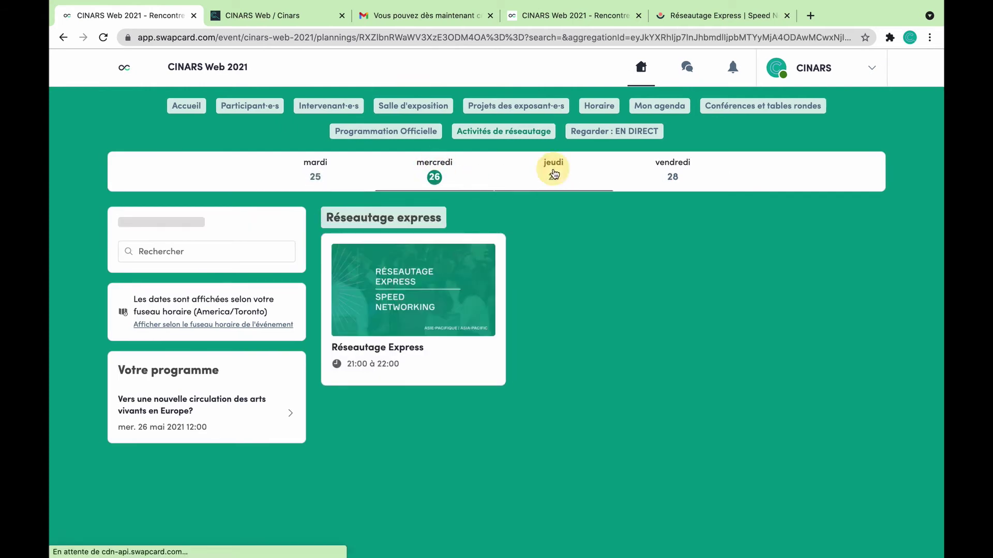
click(675, 177)
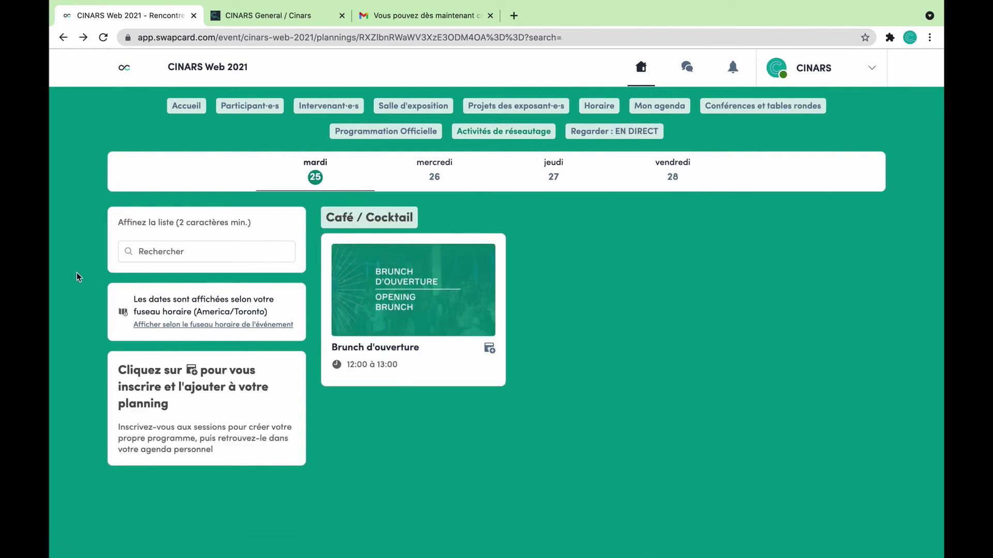
Open the Brunch d'ouverture session of mardi 25, register for it and view its Informations.
click(453, 293)
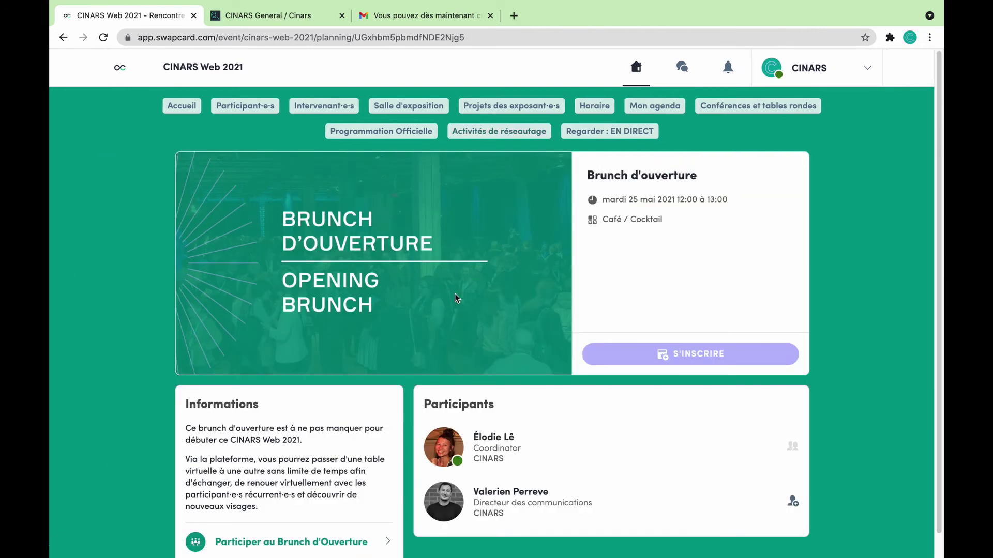
click(665, 359)
scroll(141, 362, down, 2)
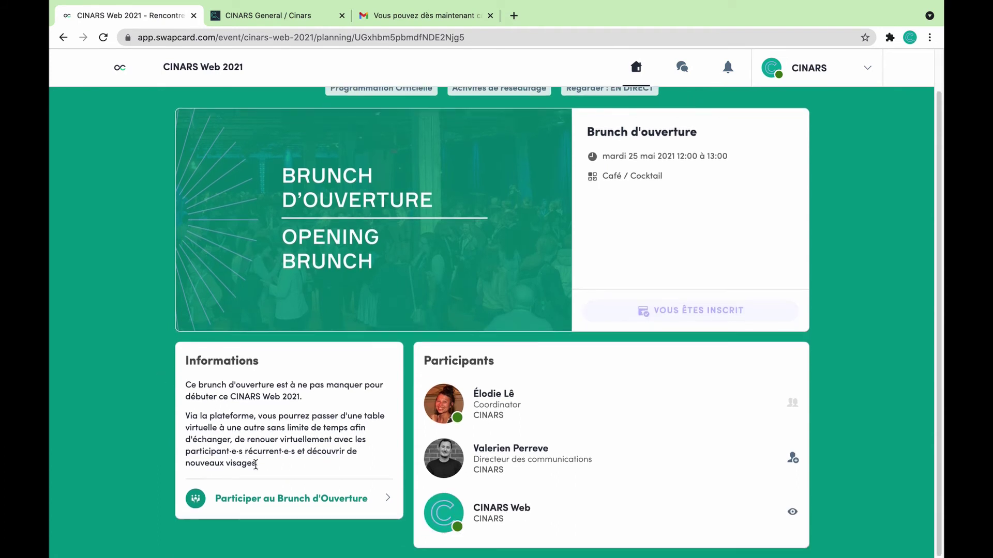
Join the Brunch d'ouverture on Remo by logging in with swapcard.com, and show the browser's page translation options.
click(293, 499)
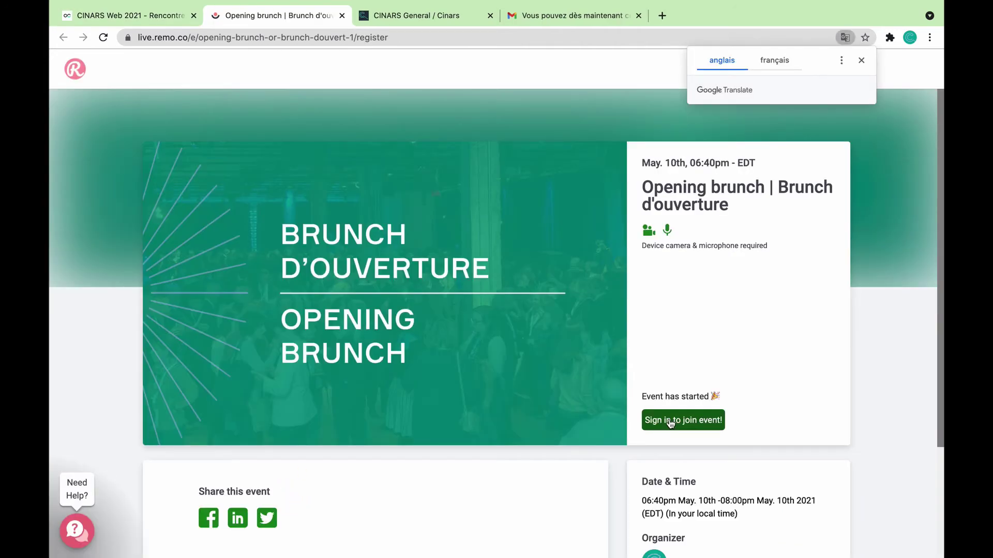
click(671, 421)
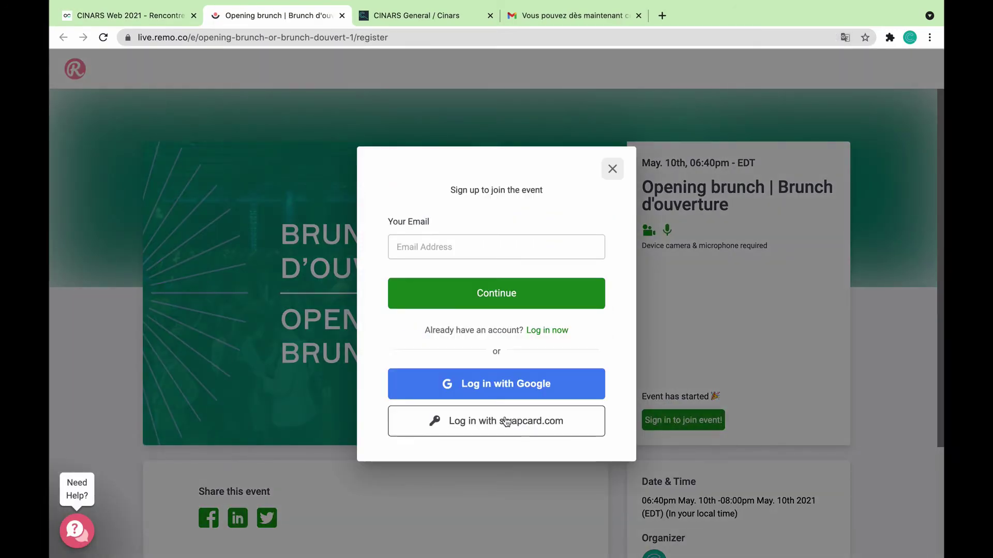
click(481, 422)
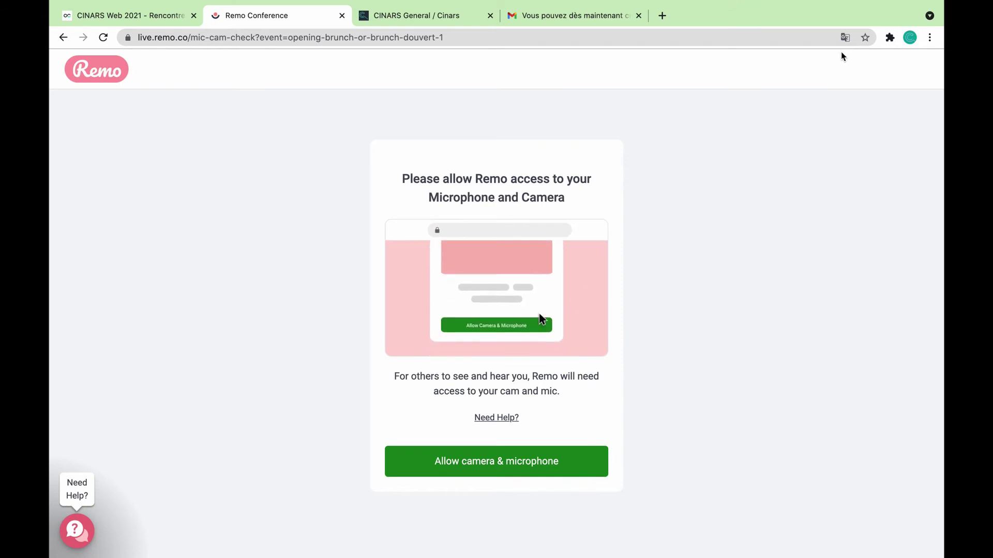
click(844, 38)
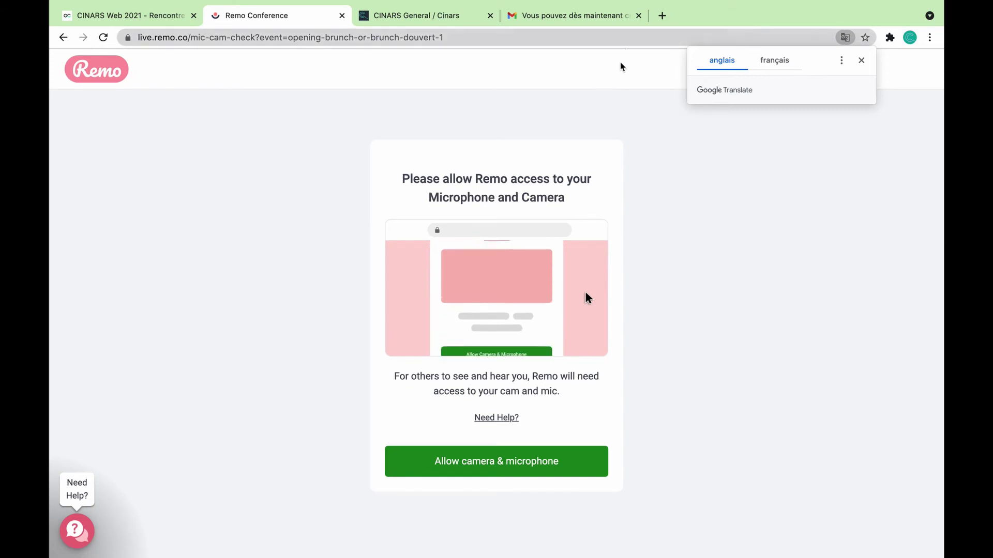
click(861, 61)
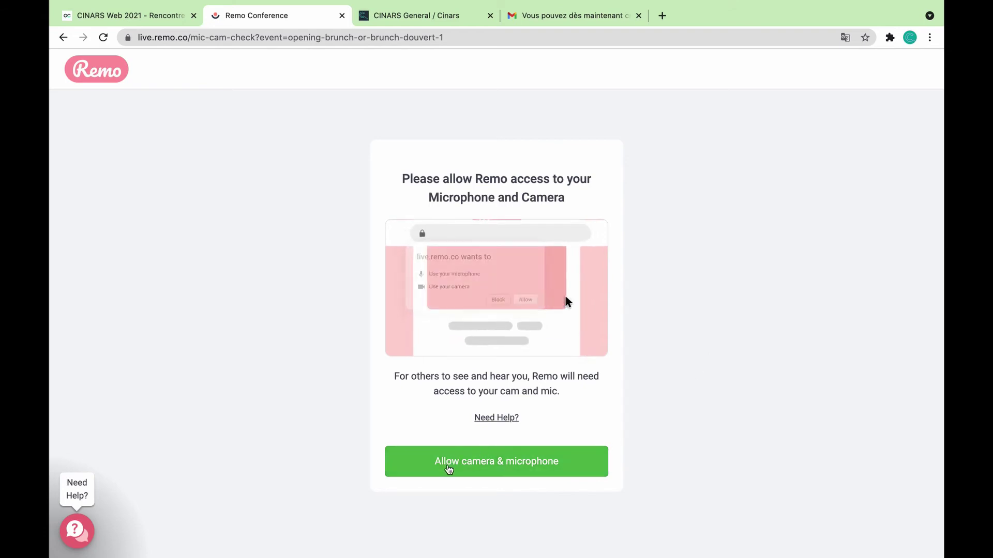
Set both Caméra and Micro to Autoriser in the live.remo.co site permissions and proceed to the system check.
click(448, 469)
click(128, 37)
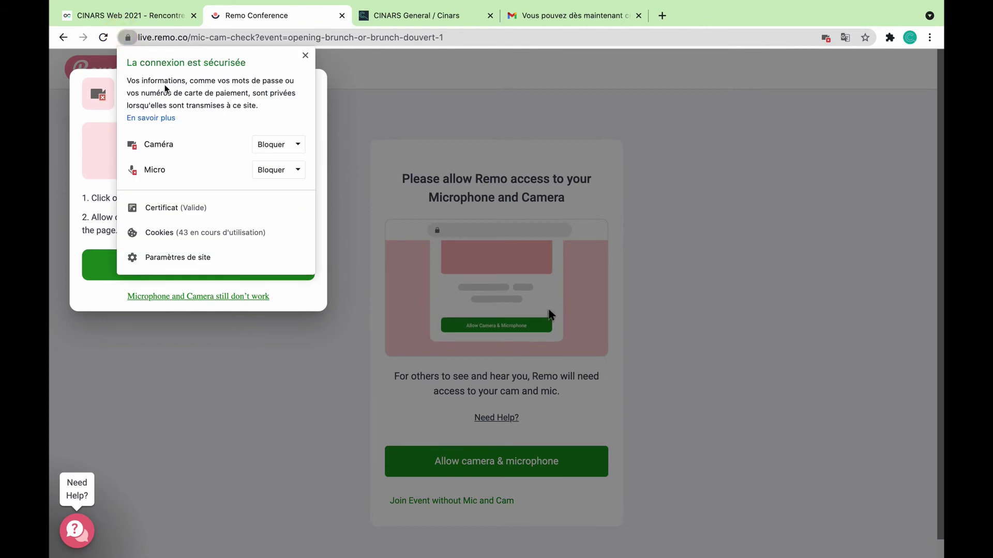
click(276, 149)
click(279, 177)
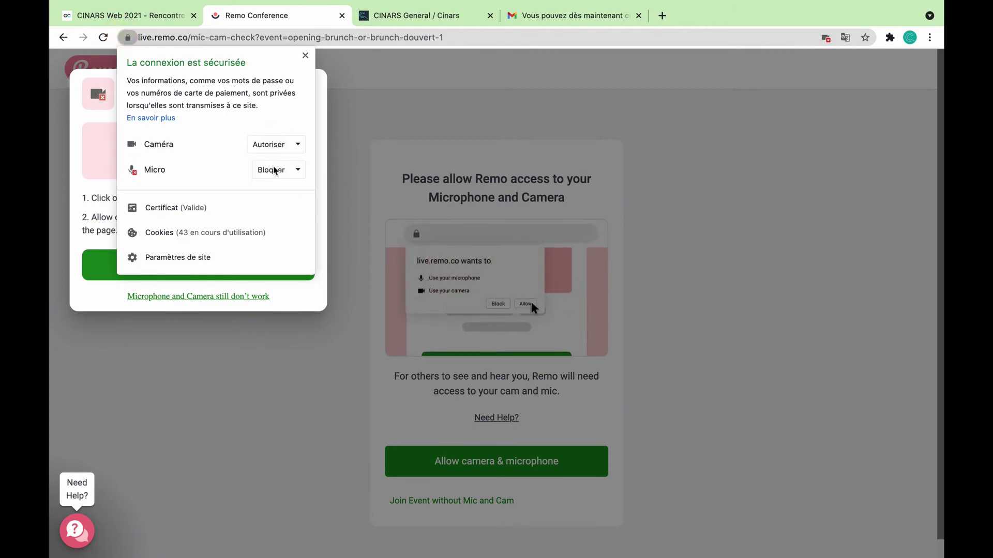
click(272, 170)
click(282, 203)
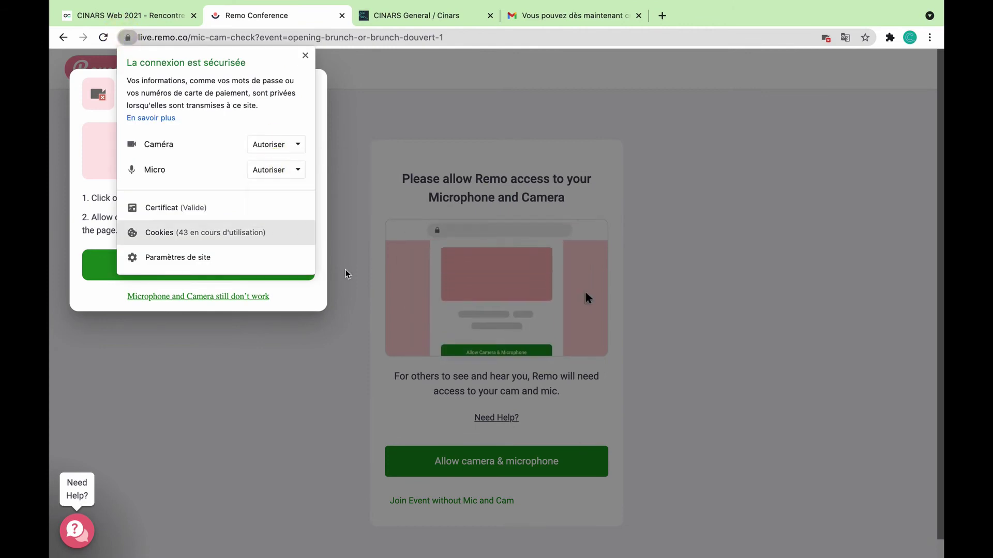
click(346, 269)
click(261, 290)
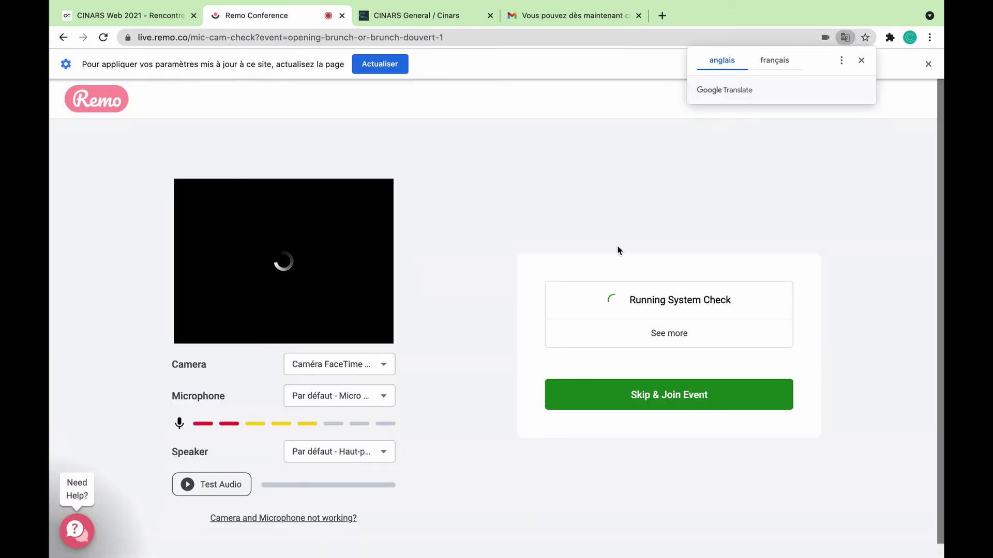
Dismiss the translation and refresh notices, and join the Opening brunch event.
click(862, 61)
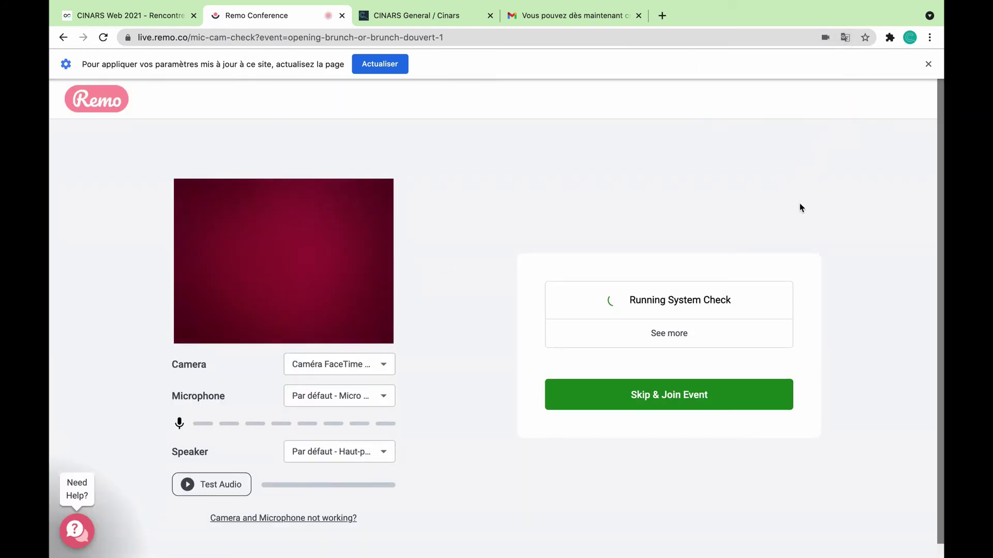
click(928, 65)
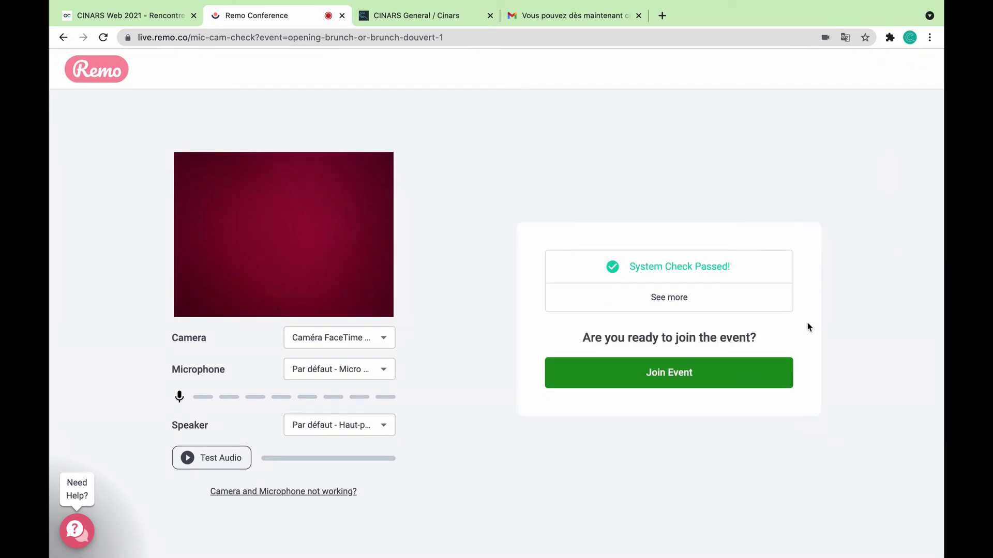
click(660, 378)
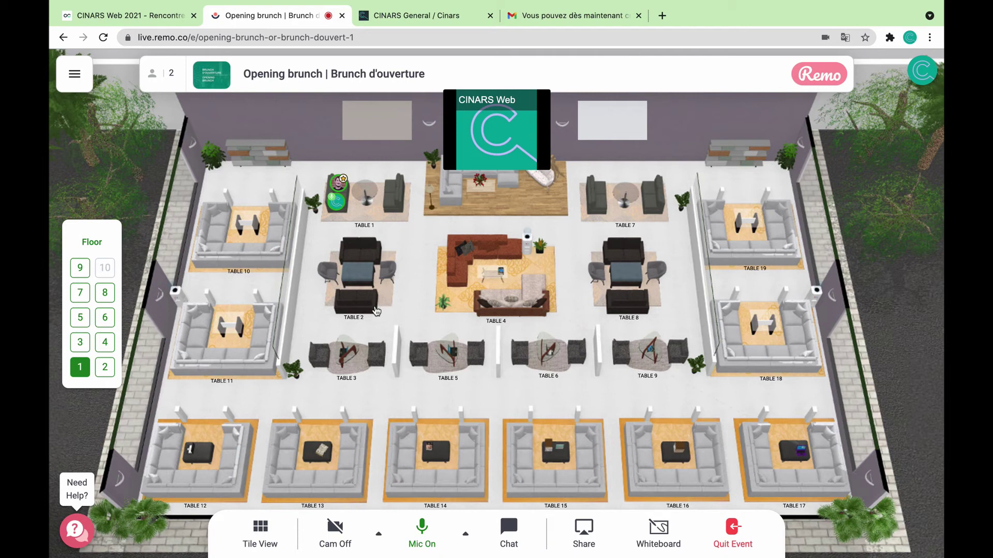
Move to Table 2 on floor 1 of the Opening brunch.
double_click(362, 284)
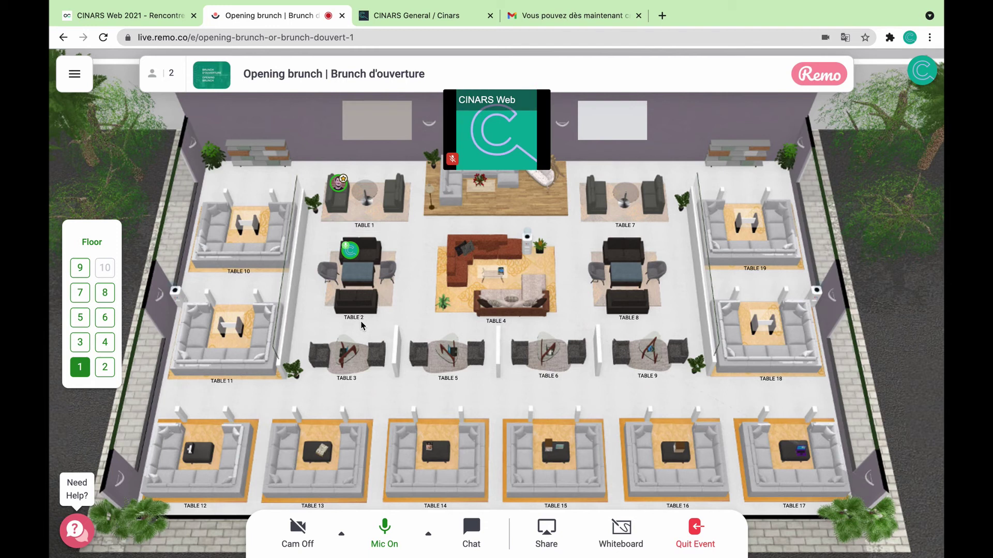
scroll(363, 327, up, 1)
scroll(362, 327, down, 1)
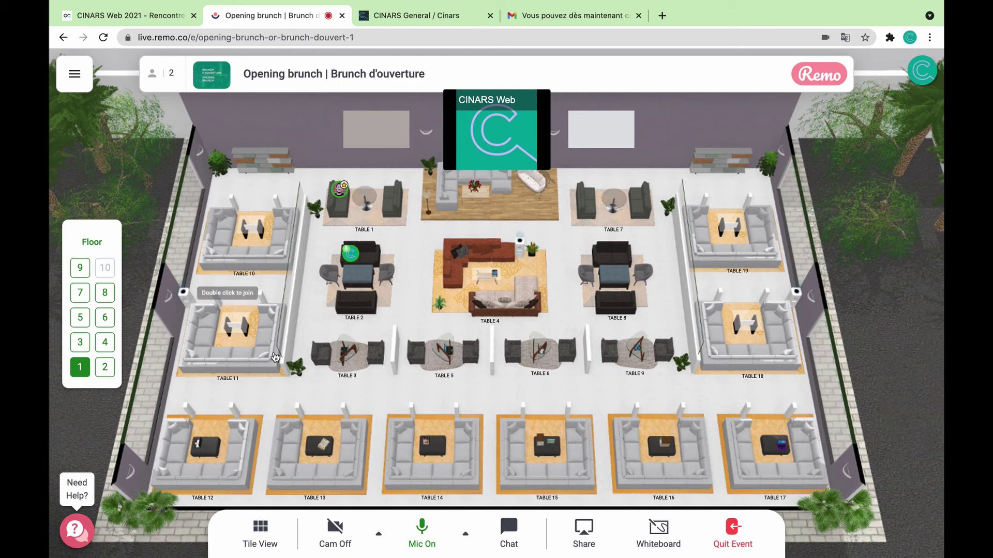
Take the elevator to floor 2, confirming the change of floor, and switch to Tile View.
click(105, 369)
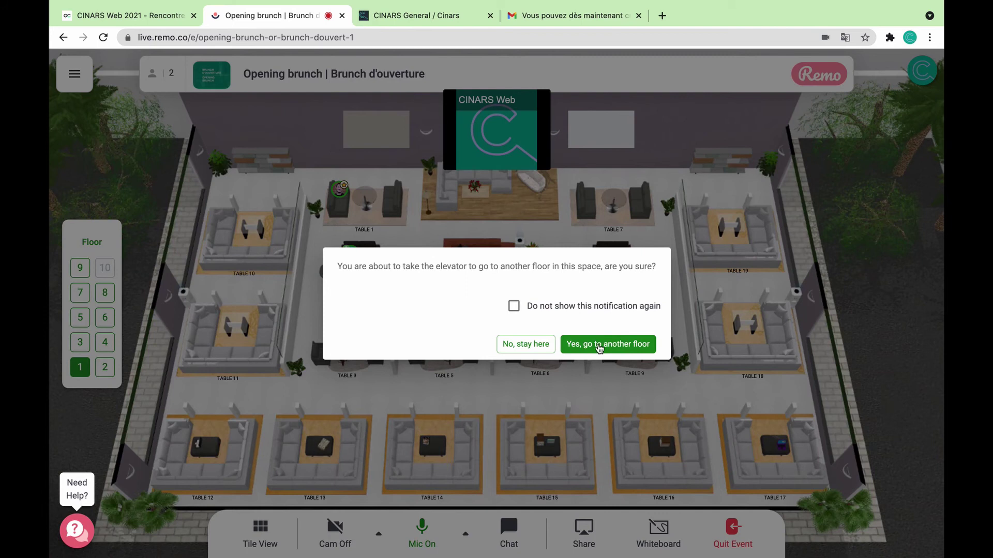
click(598, 346)
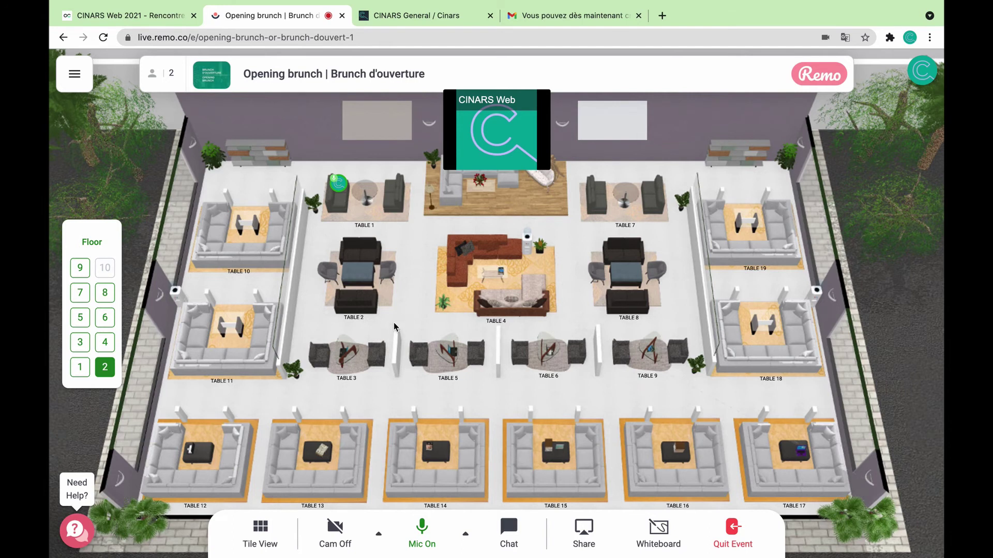
click(260, 530)
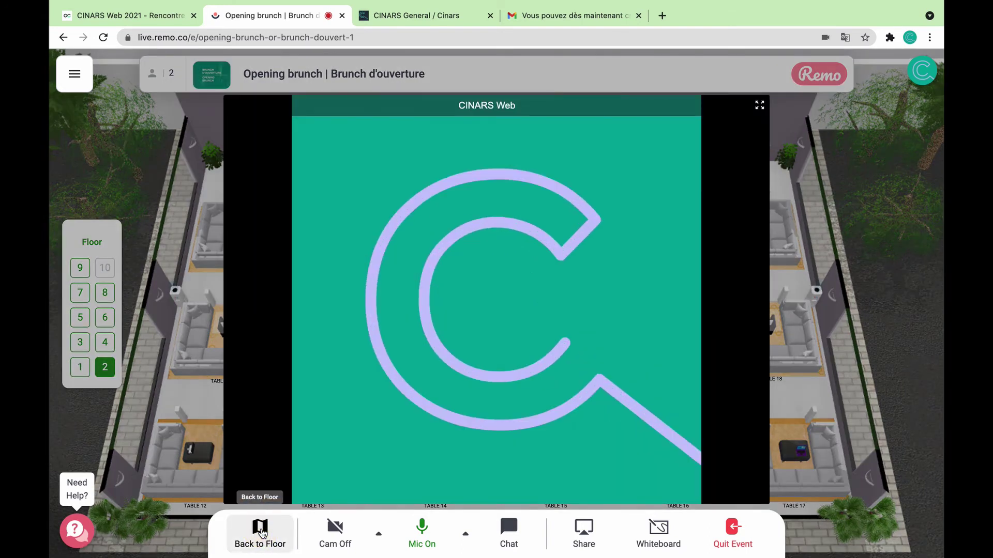
Return to the floor map and view the General Chat and the Table 1 chat, closing the messages at the end.
click(260, 530)
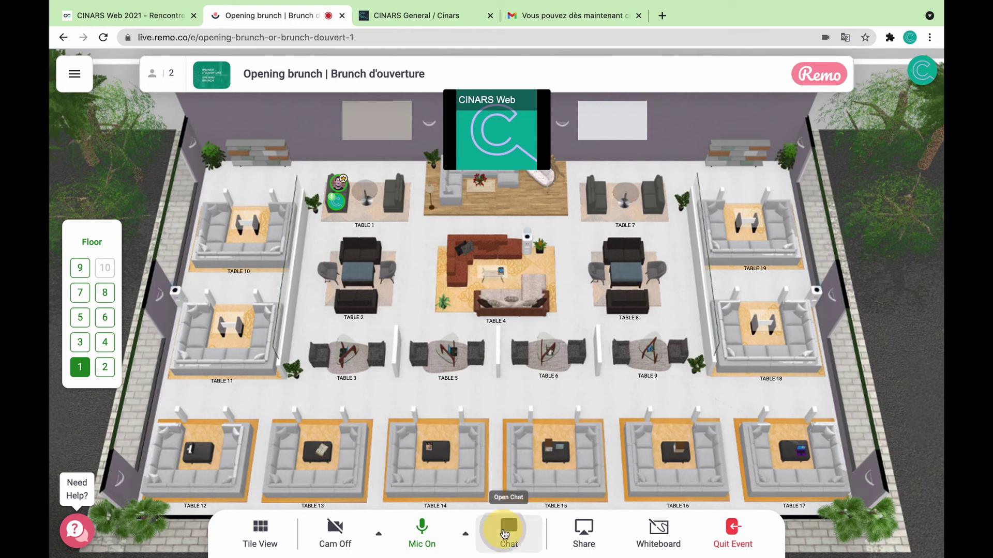
click(505, 532)
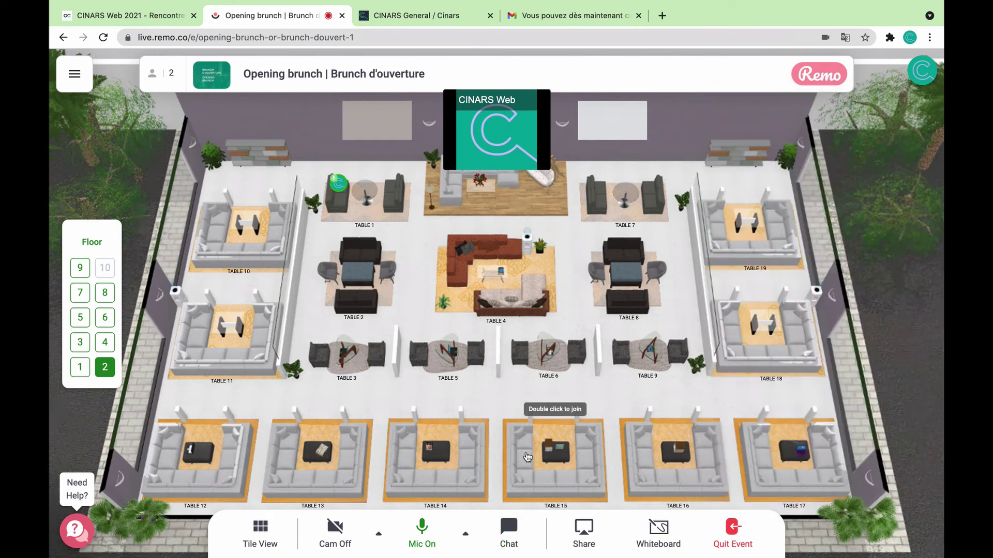
click(517, 541)
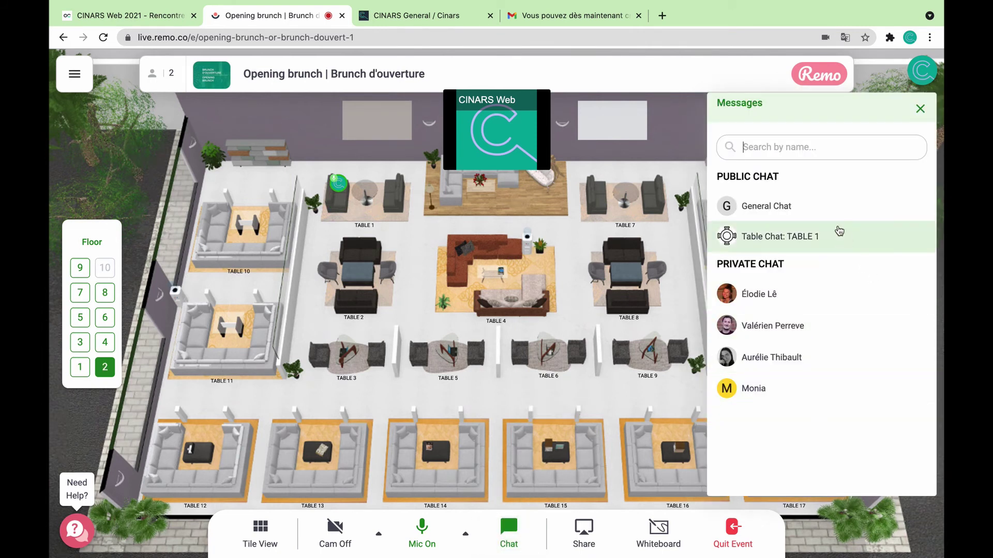
click(788, 217)
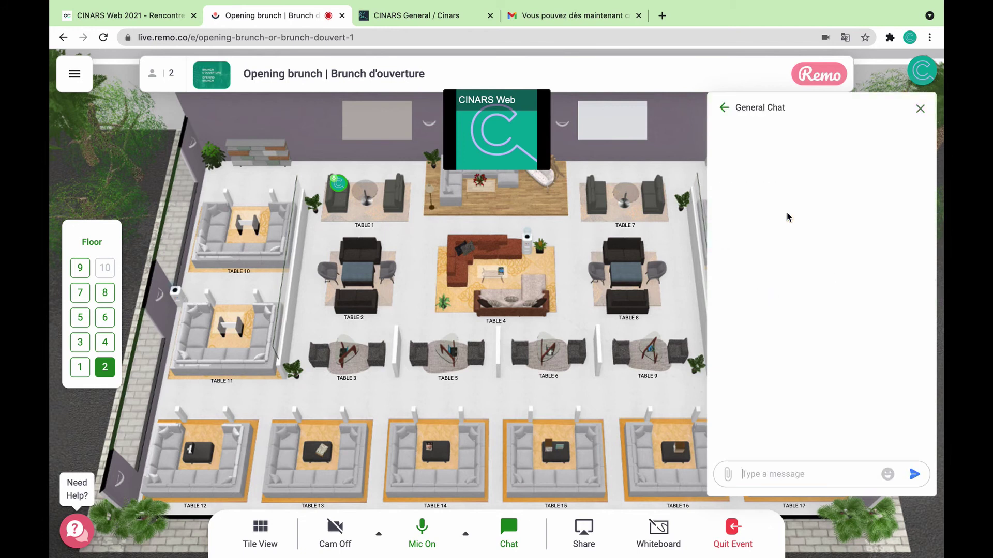
click(720, 111)
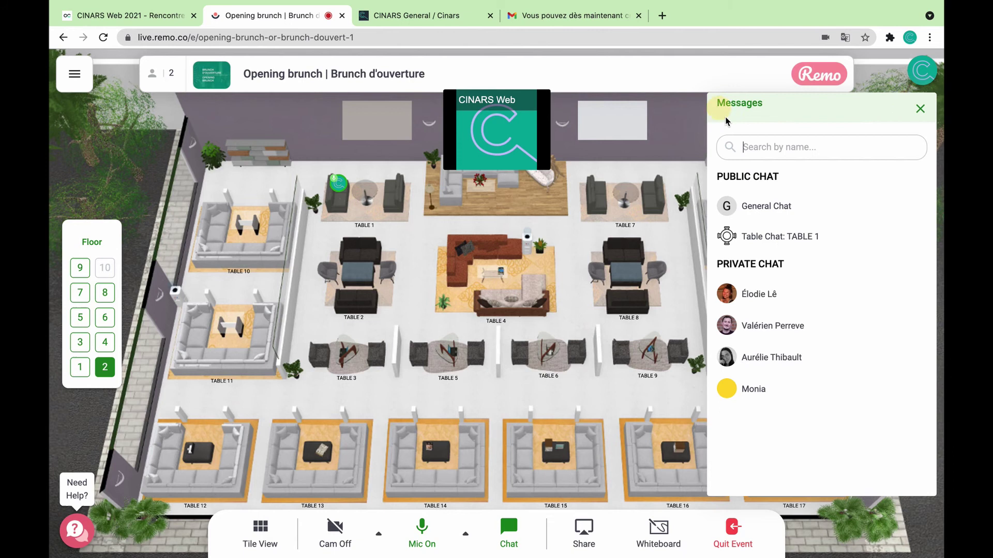
click(771, 234)
click(811, 214)
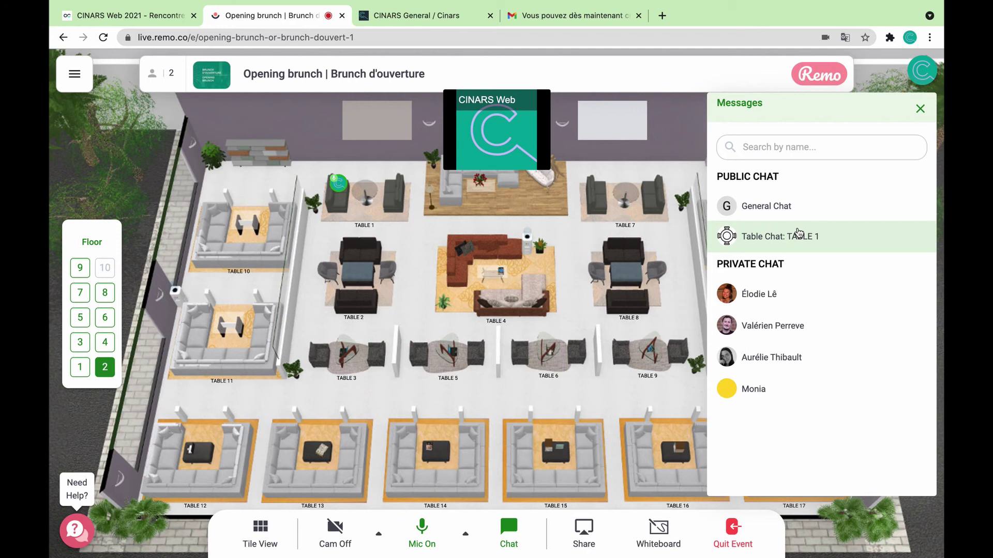
click(920, 108)
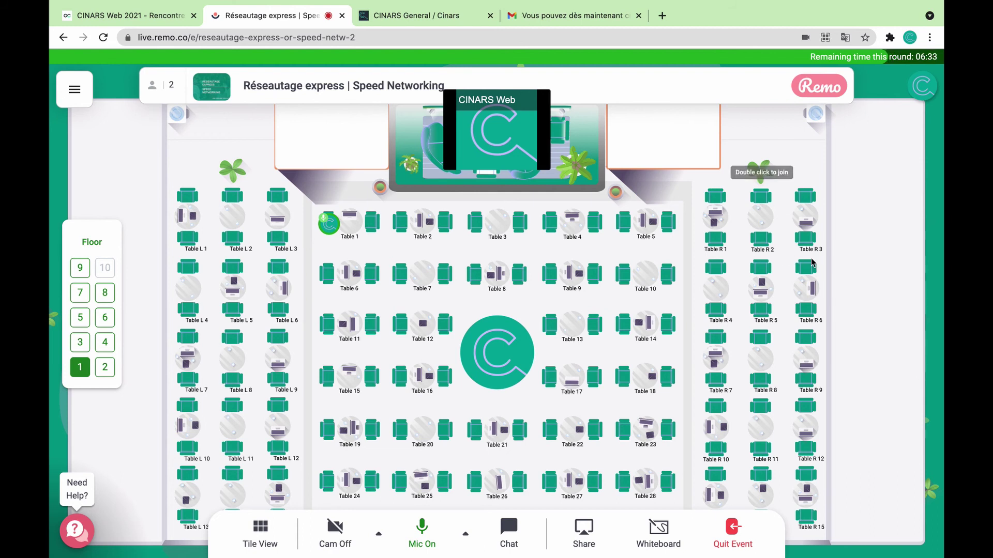
Look over the Speed Networking floor plan and open the Remo help widget.
scroll(811, 262, down, 3)
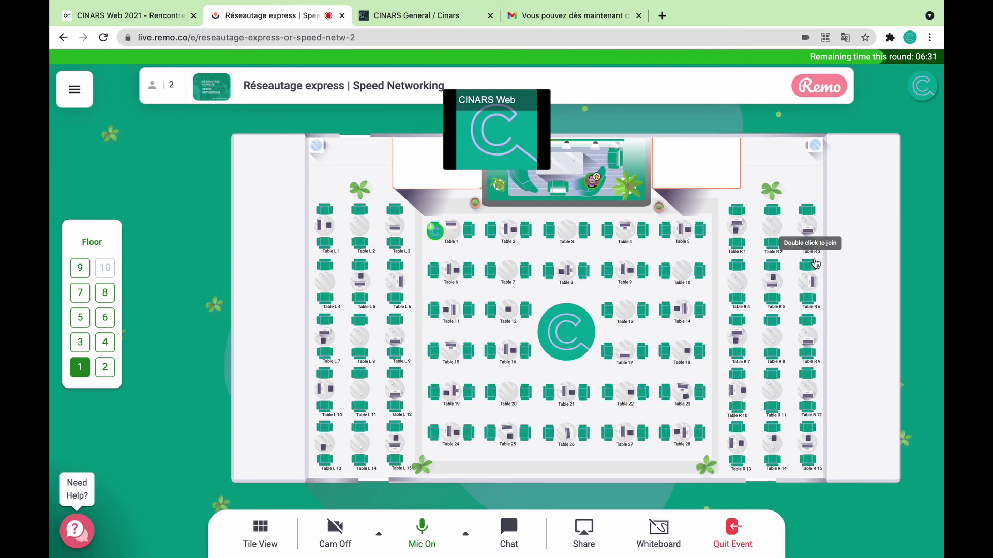
scroll(902, 282, up, 3)
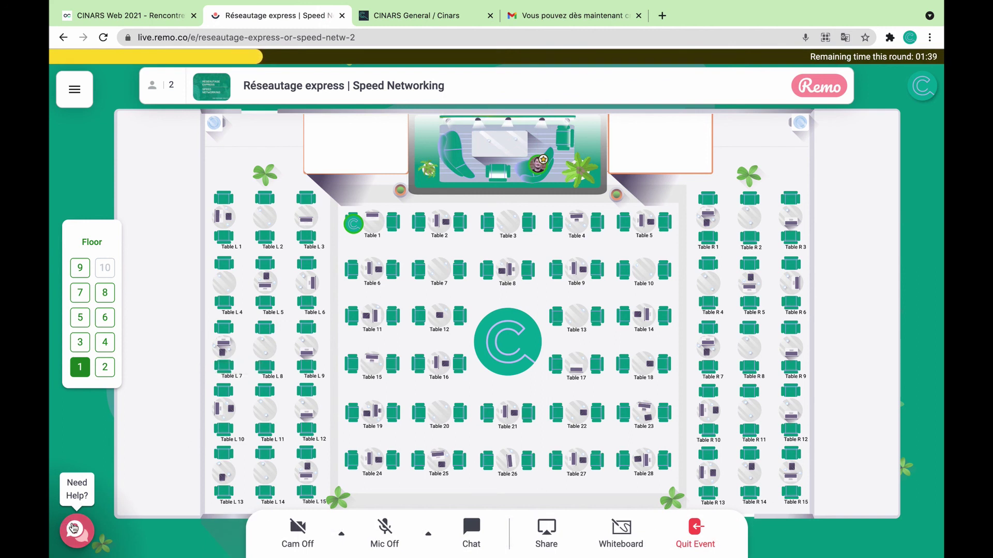
click(73, 527)
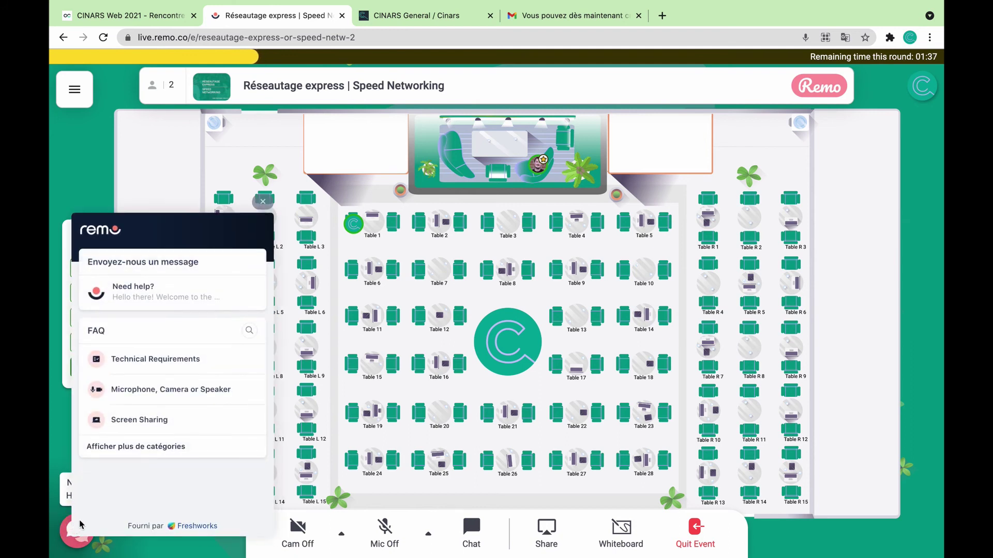
Switch to Swapcard and make the 13:20–13:40 meeting slot on Mardi, 25 mai 2021 unavailable in Mon agenda.
key(ctrl+Left)
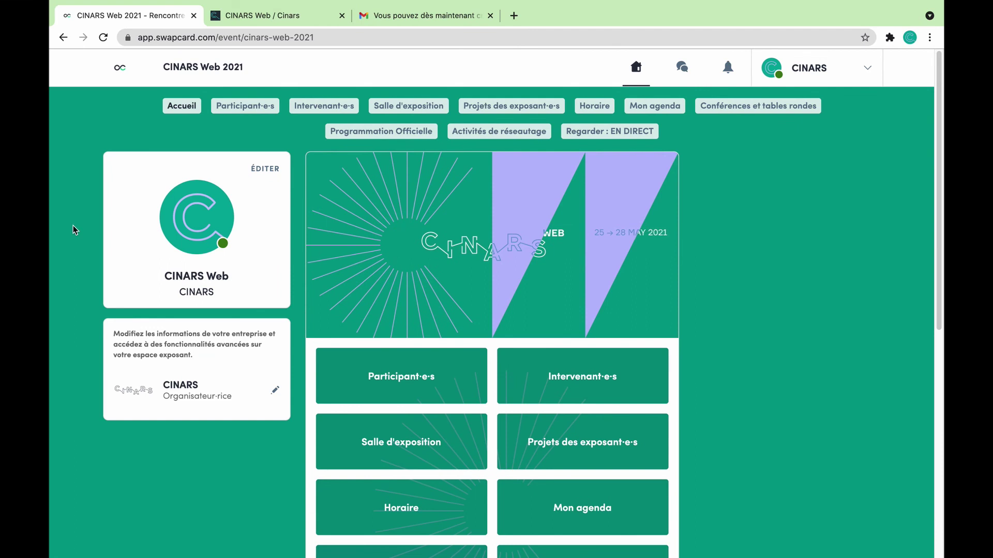
scroll(72, 229, down, 2)
click(577, 451)
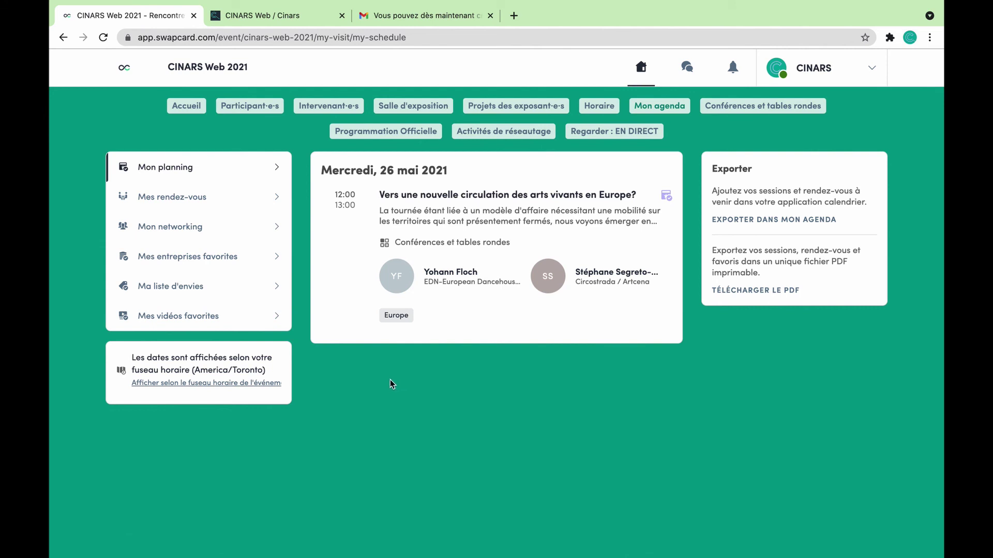
click(210, 196)
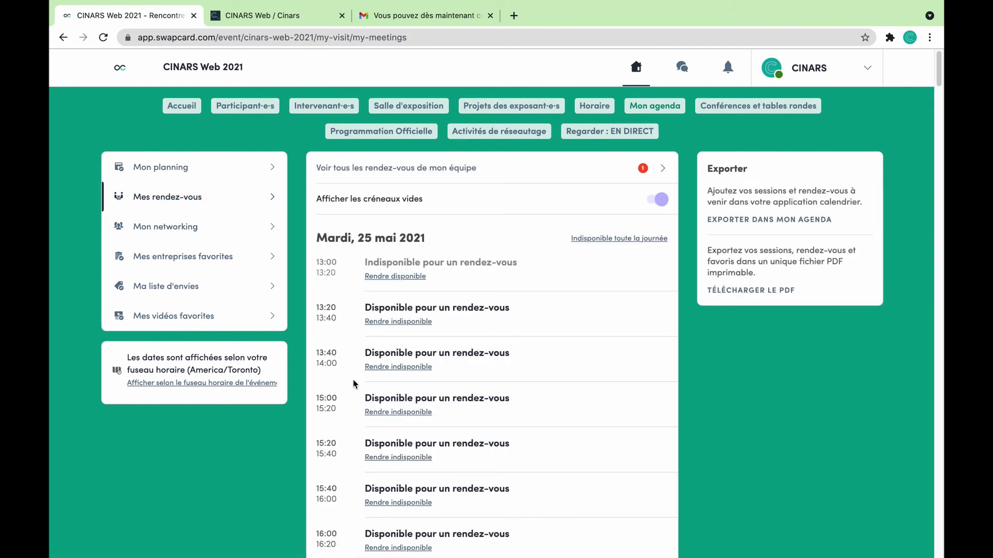
scroll(350, 388, down, 2)
scroll(350, 387, down, 1)
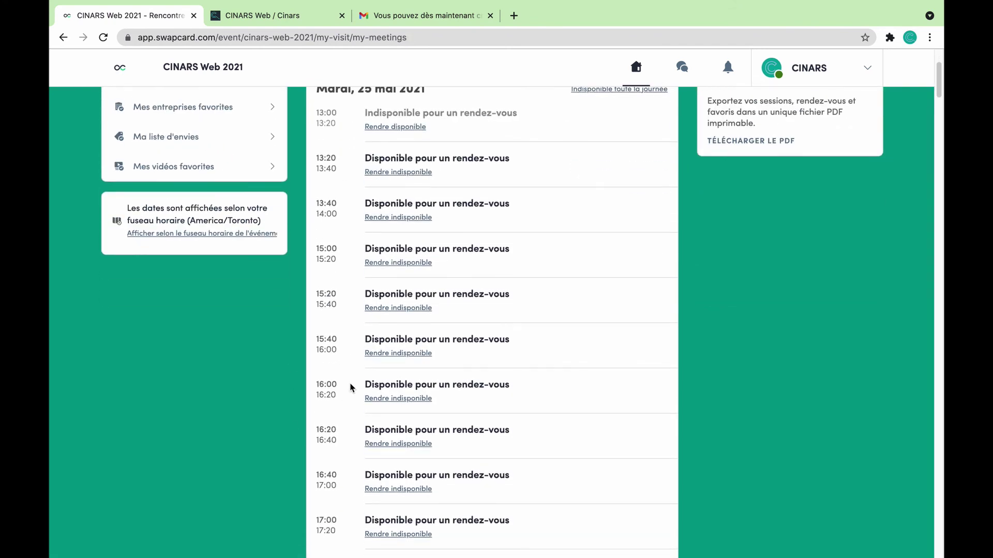
click(417, 176)
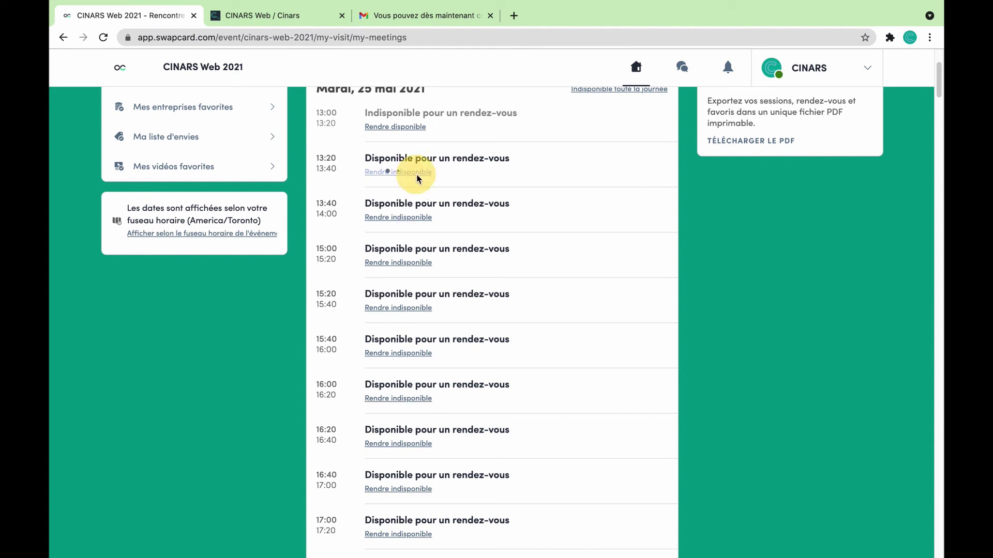
Review the agenda's networking contacts, favourite companies, wish list, favourite videos and personal planning.
scroll(716, 253, up, 3)
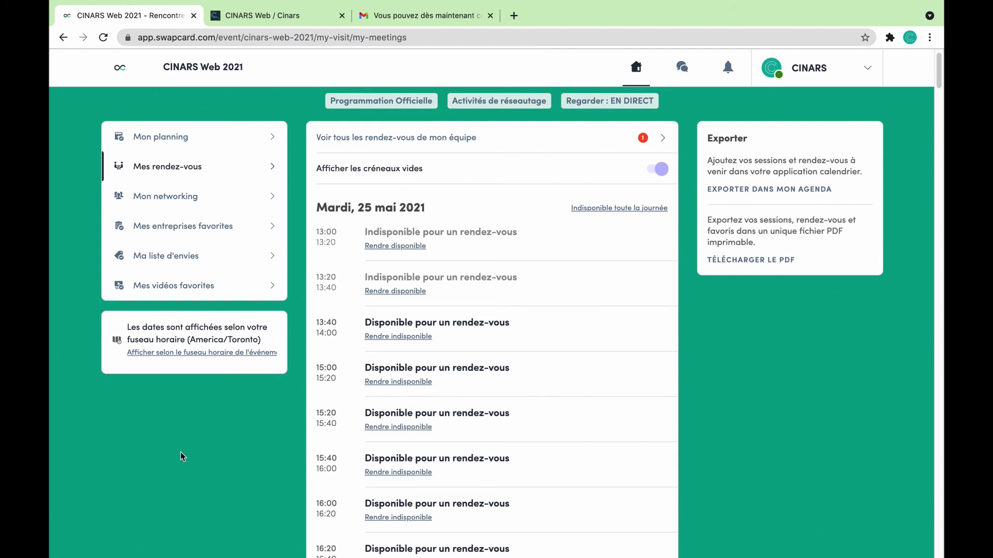
scroll(231, 439, up, 1)
click(155, 204)
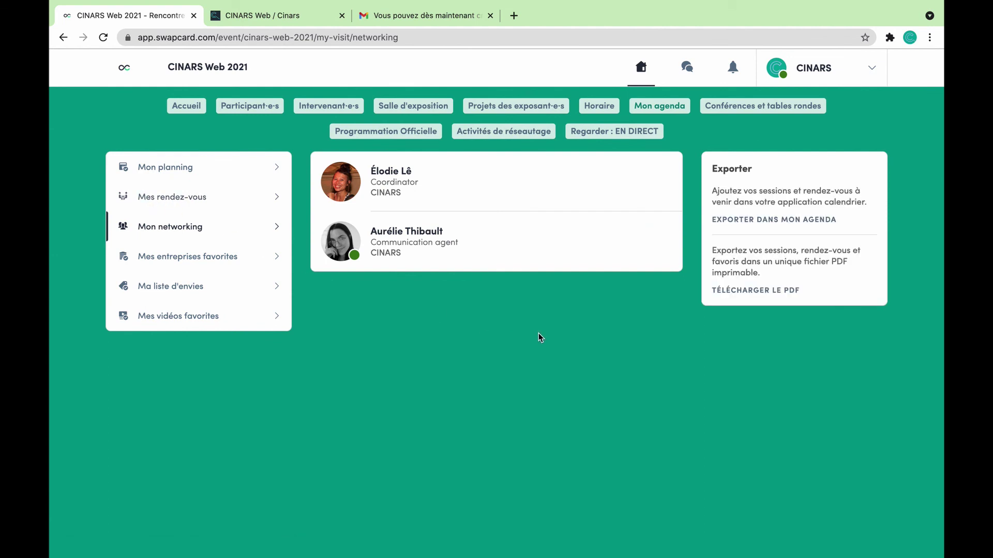
click(206, 257)
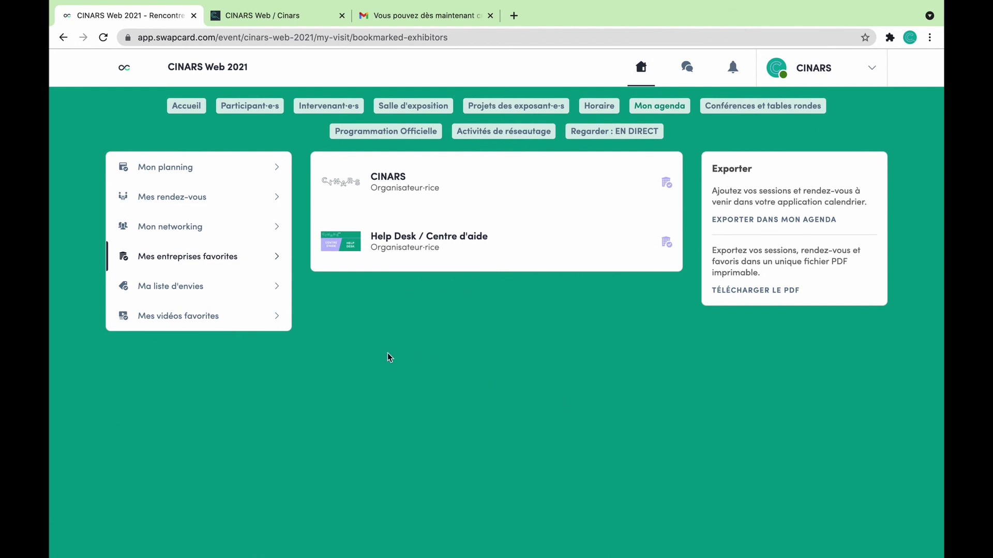
click(210, 291)
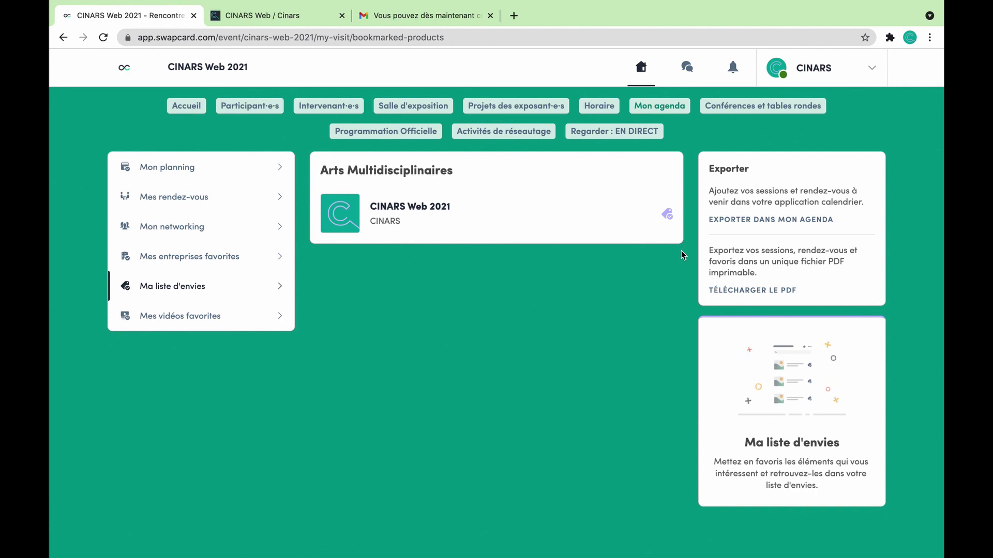
click(733, 220)
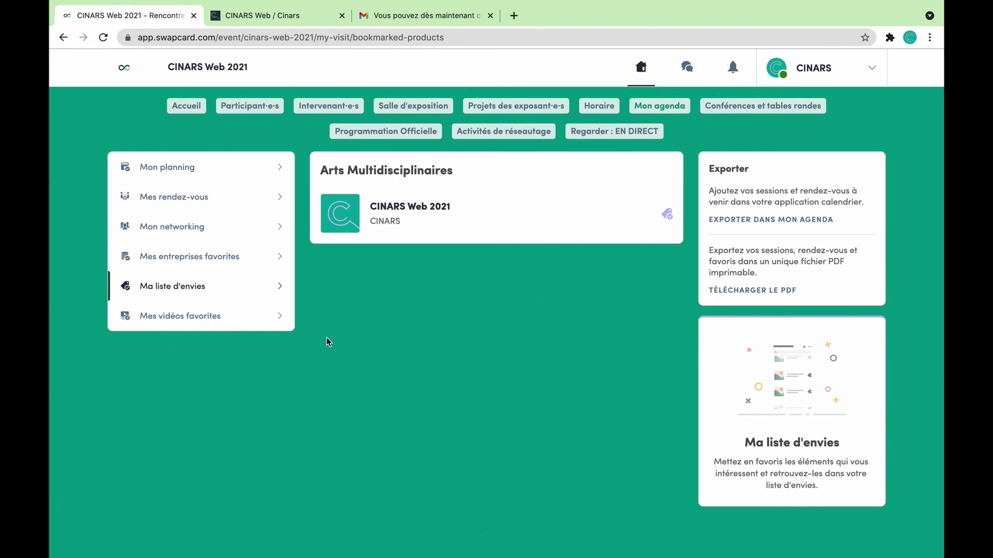
click(216, 326)
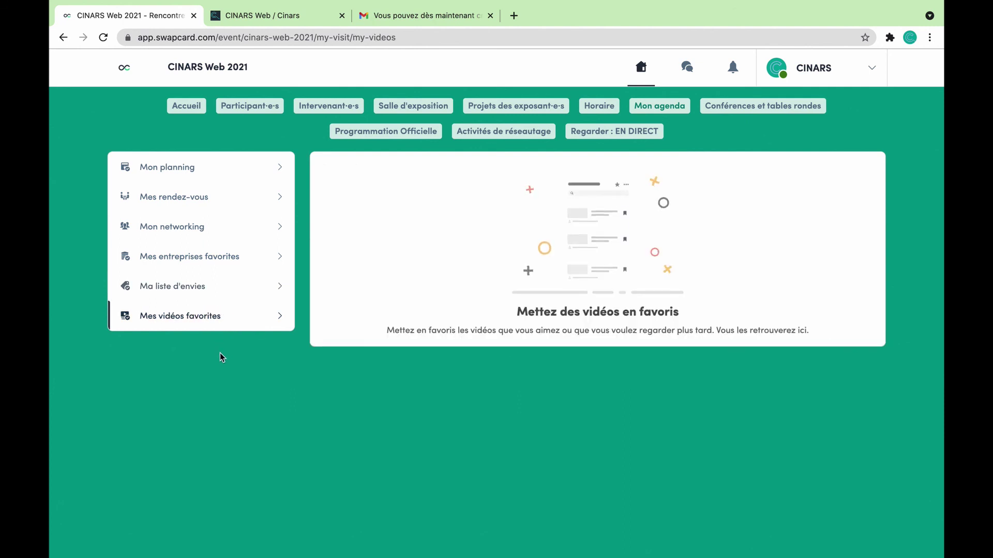
click(185, 172)
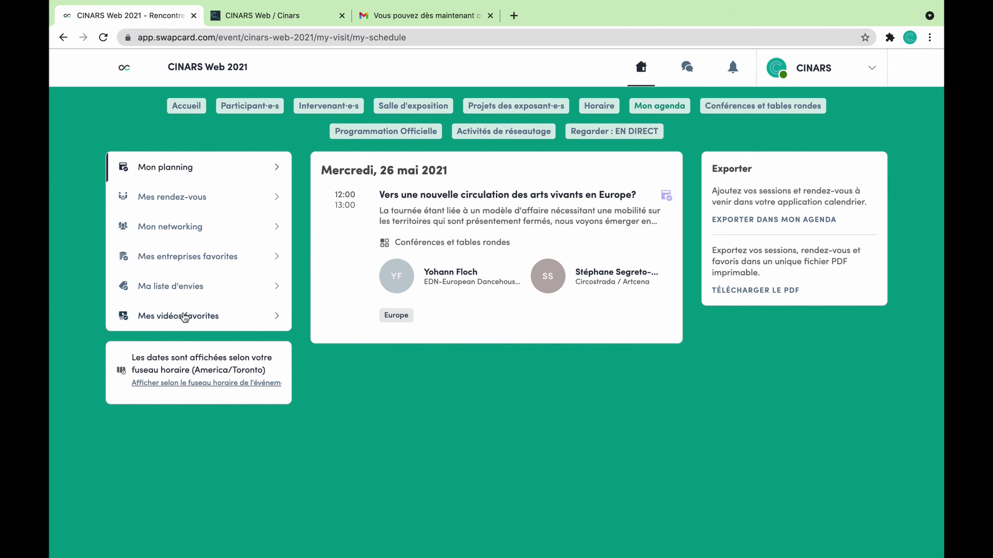
click(186, 360)
Return to the event's Accueil page and look over its section tiles.
click(185, 106)
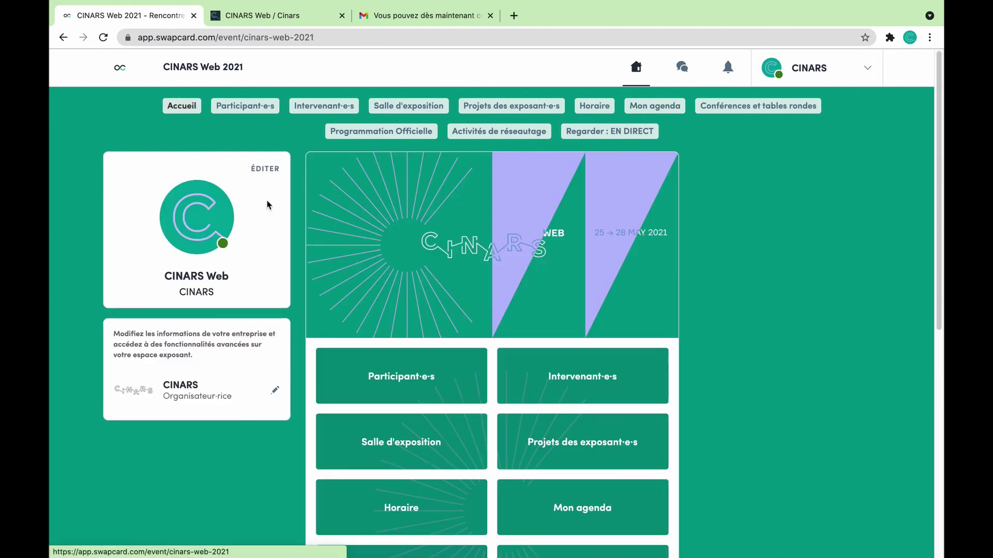
scroll(719, 359, down, 3)
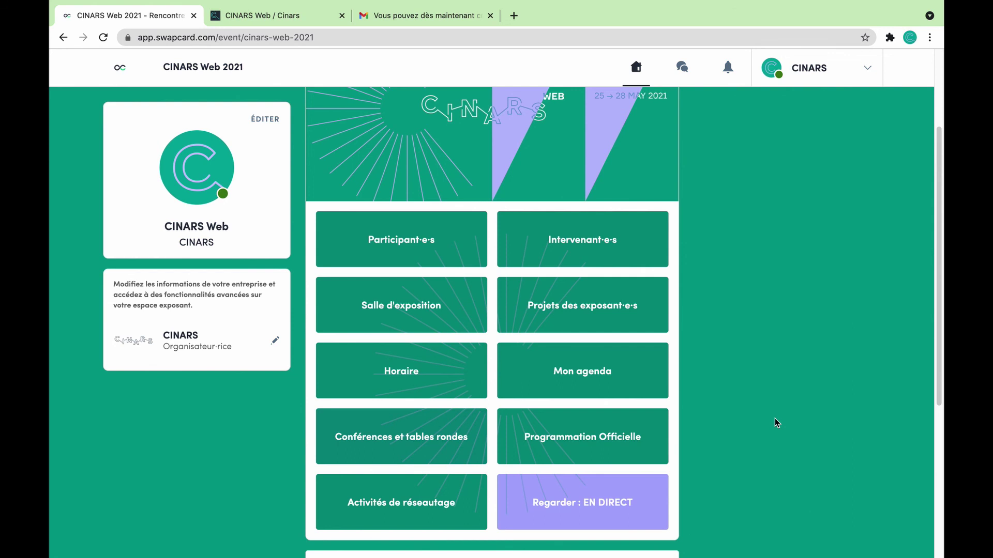
scroll(774, 419, up, 3)
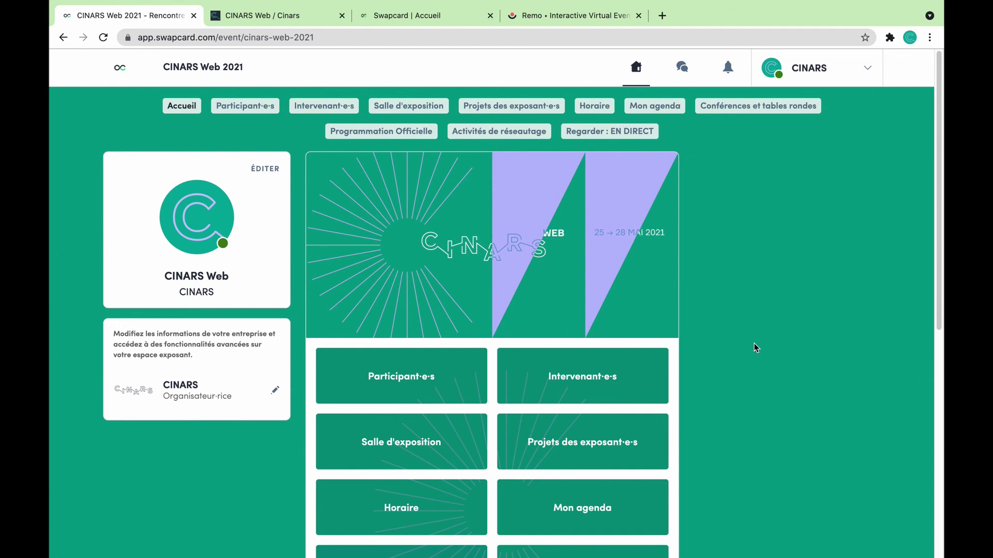
View the CINARS Web site, the Swapcard help centre and the Remo website.
click(280, 21)
mouse_move(801, 83)
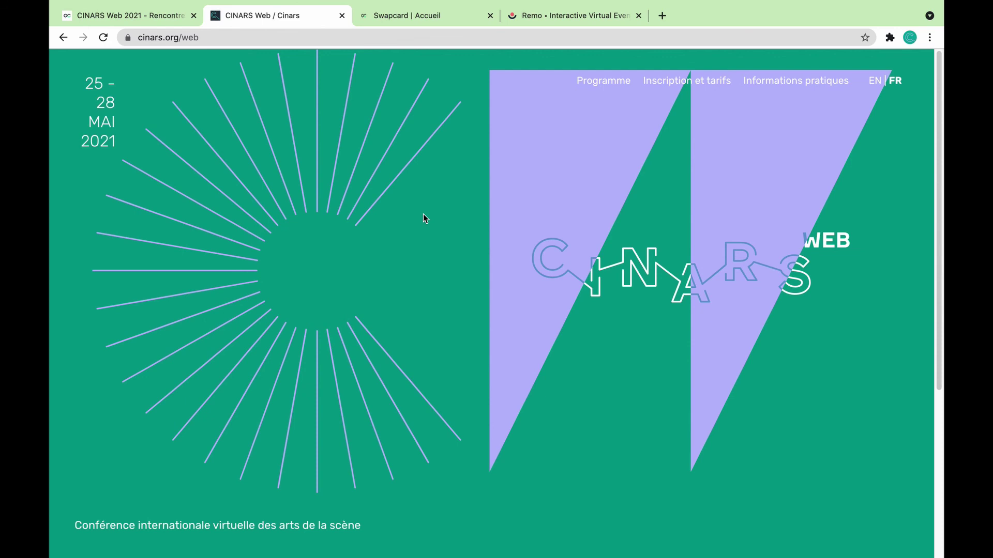
click(393, 21)
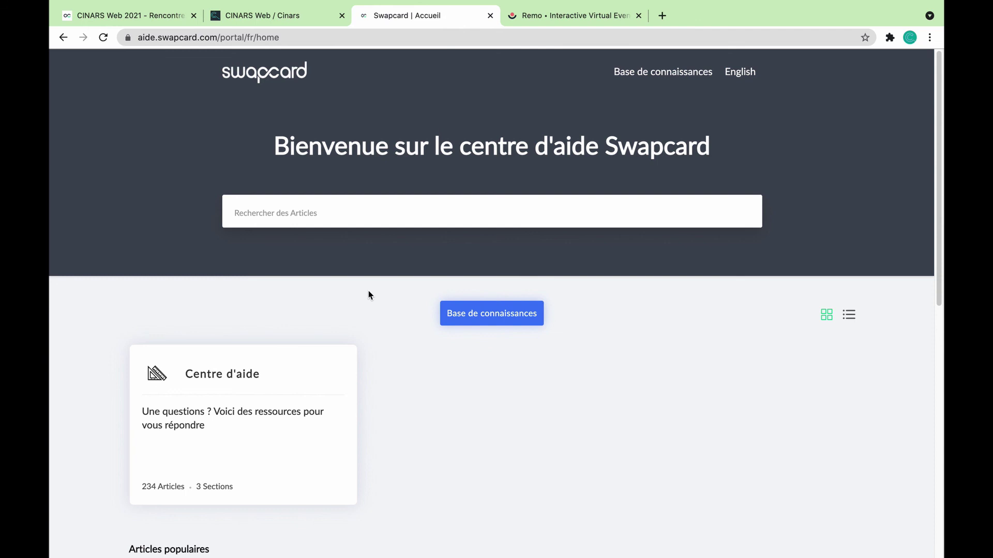
click(535, 17)
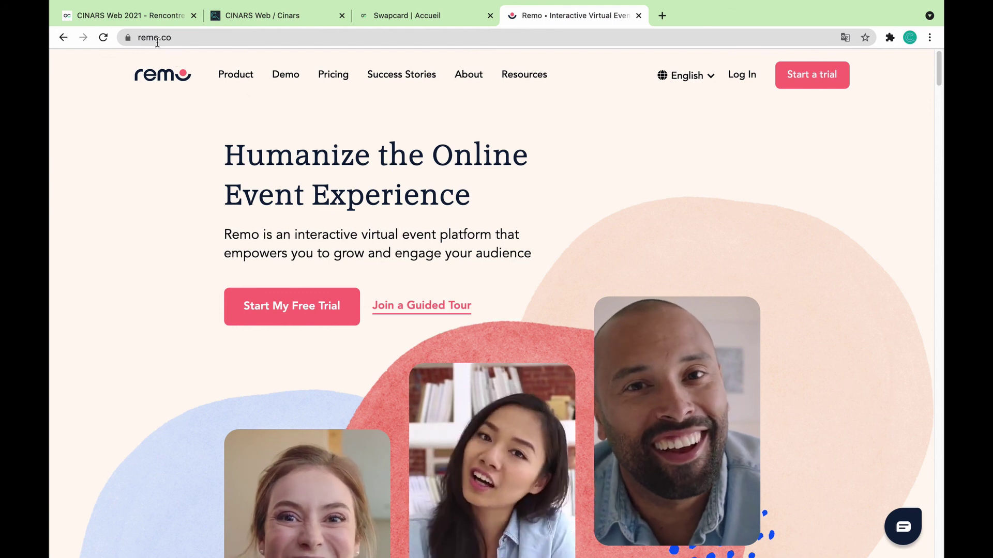
Go back to the CINARS Web 2021 event home page and view its Help Desk / Centre d'aide section.
click(144, 17)
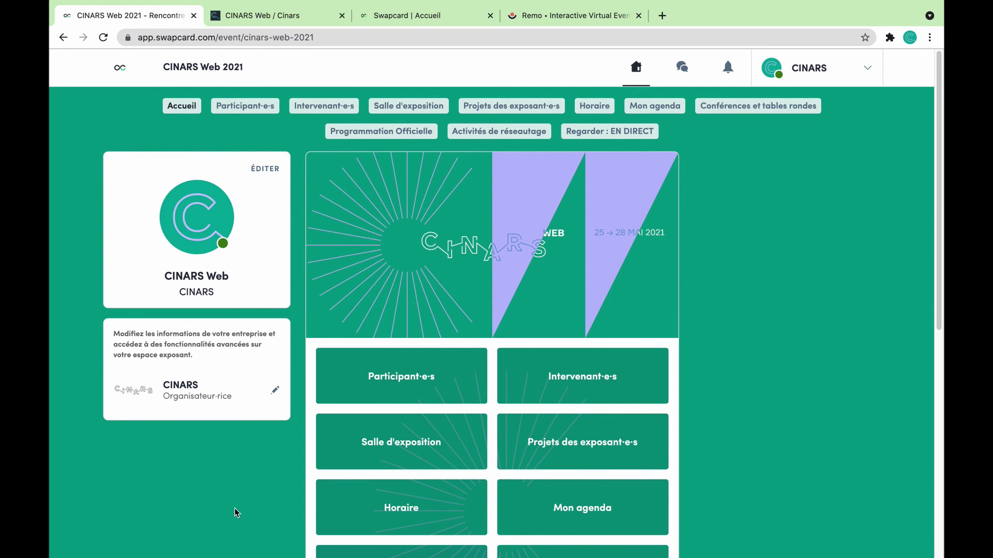
scroll(235, 502, down, 7)
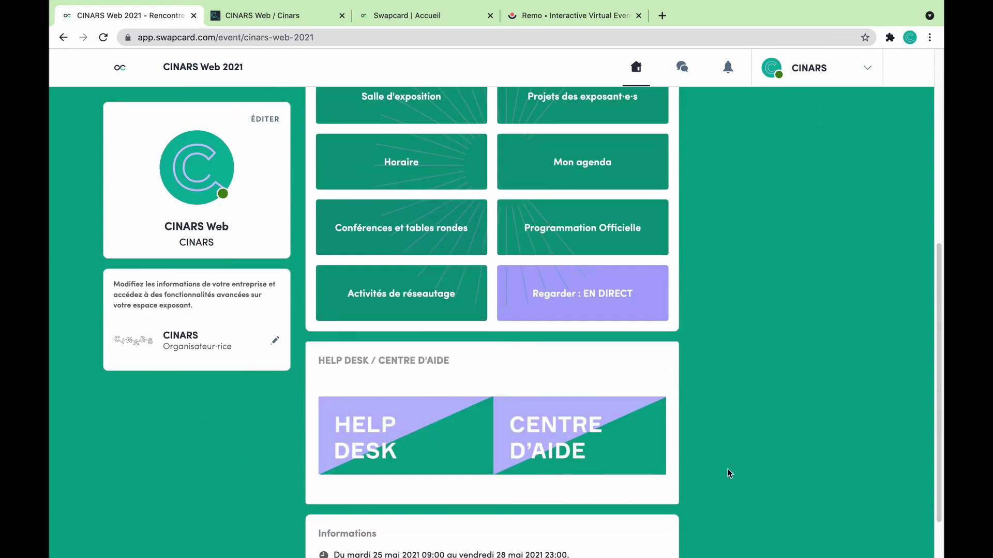
scroll(793, 421, up, 7)
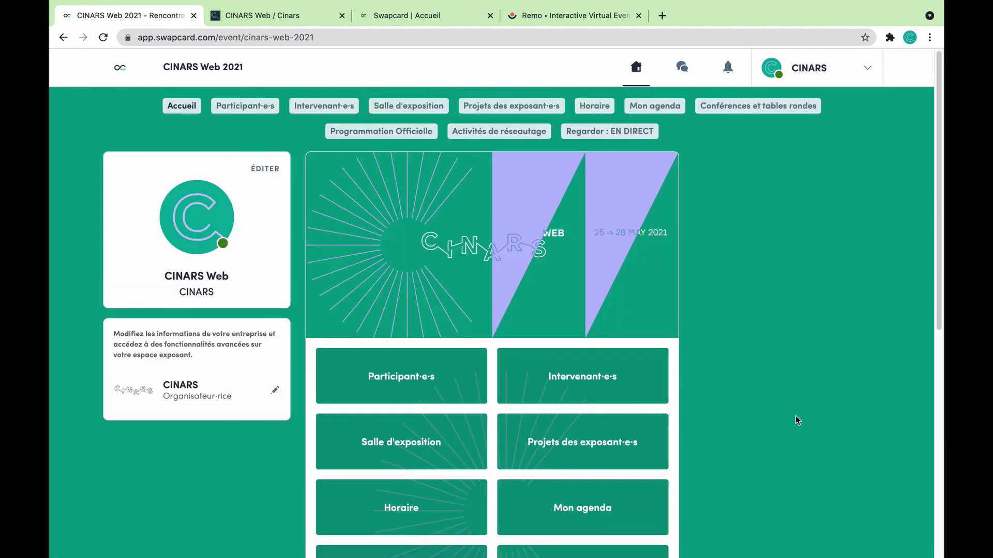